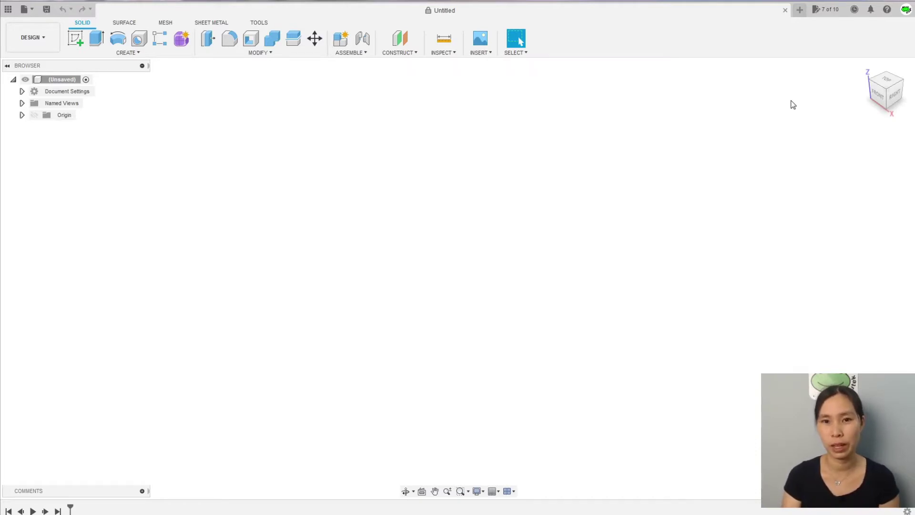
Set the Unsaved design to Do not capture Design History and accept the timeline-removal warning
{"action": "right_click", "coordinate": [60, 83]}
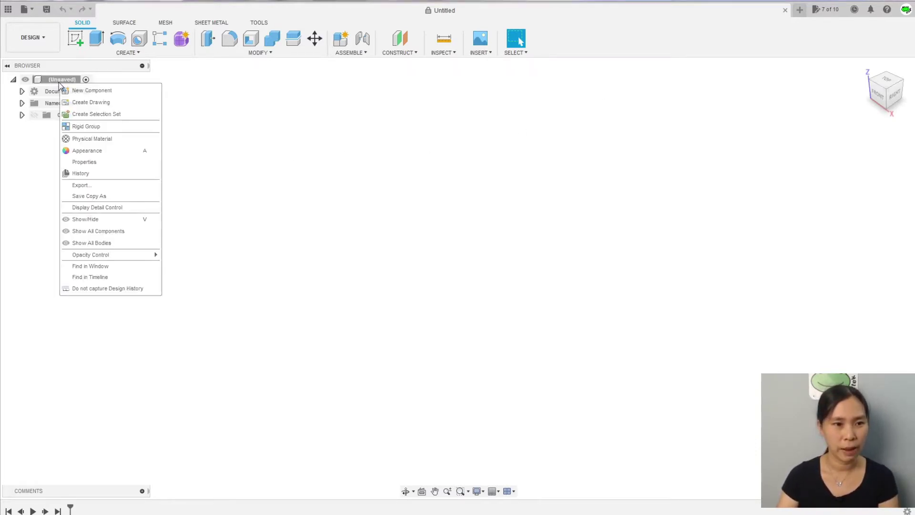
{"action": "left_click", "coordinate": [97, 289]}
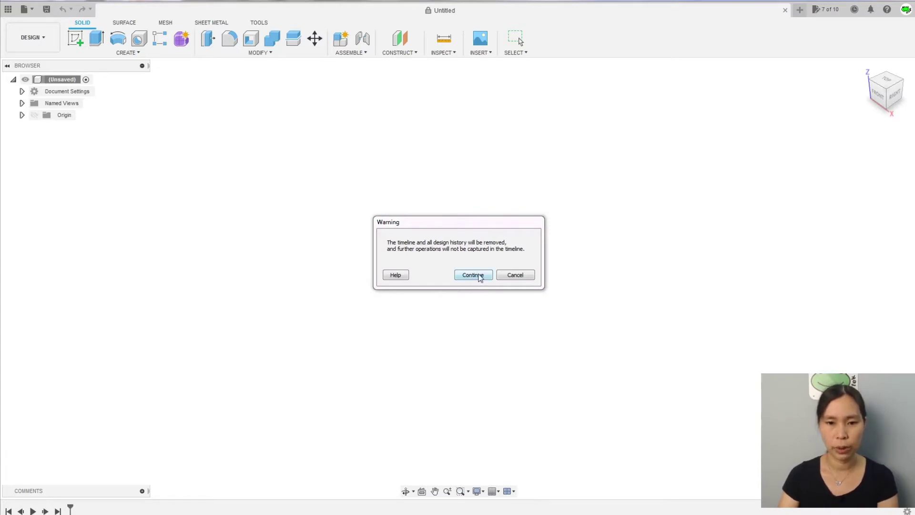
{"action": "left_click", "coordinate": [473, 275]}
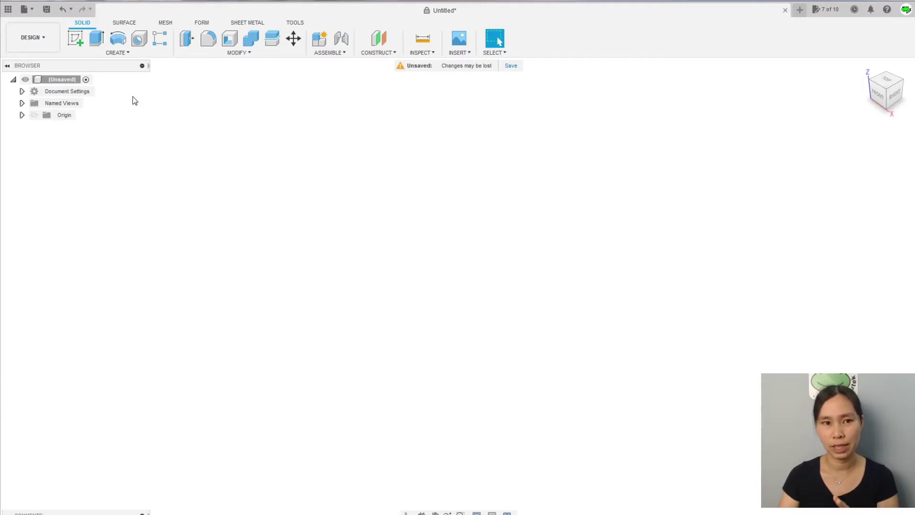
Insert the rhinohanger.stl mesh file using the MESH workspace's Insert Mesh command
{"action": "left_click", "coordinate": [122, 54]}
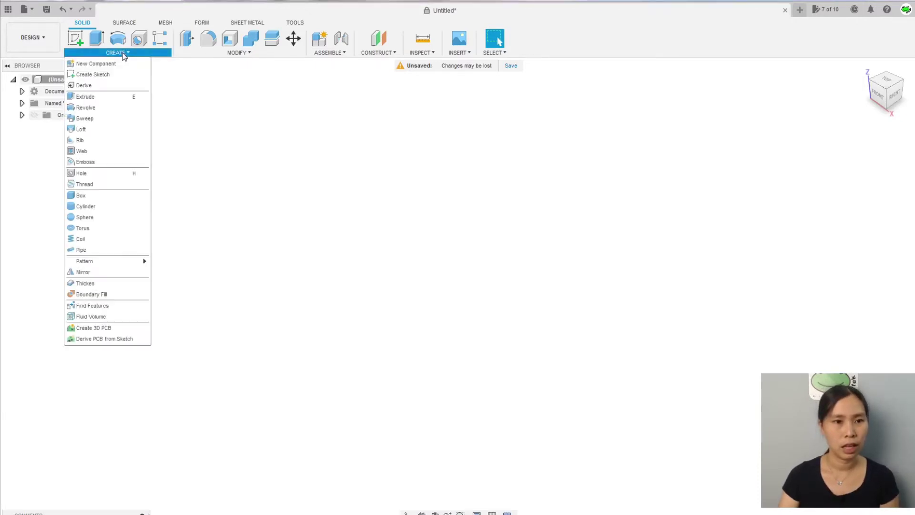
{"action": "left_click", "coordinate": [167, 25]}
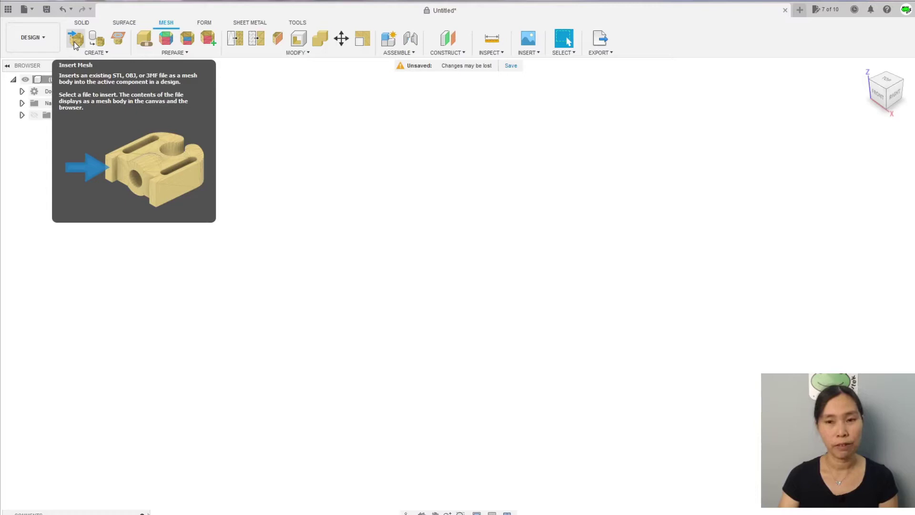
{"action": "left_click", "coordinate": [535, 53]}
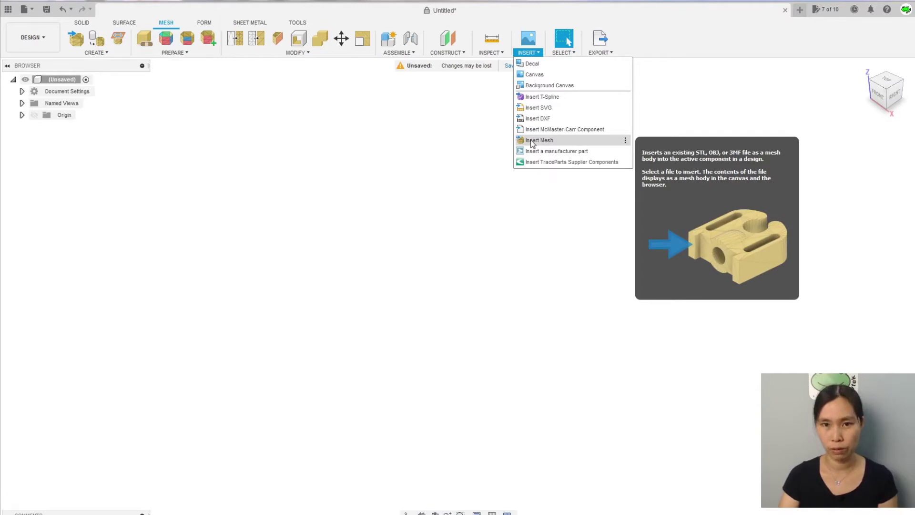
{"action": "left_click", "coordinate": [76, 42]}
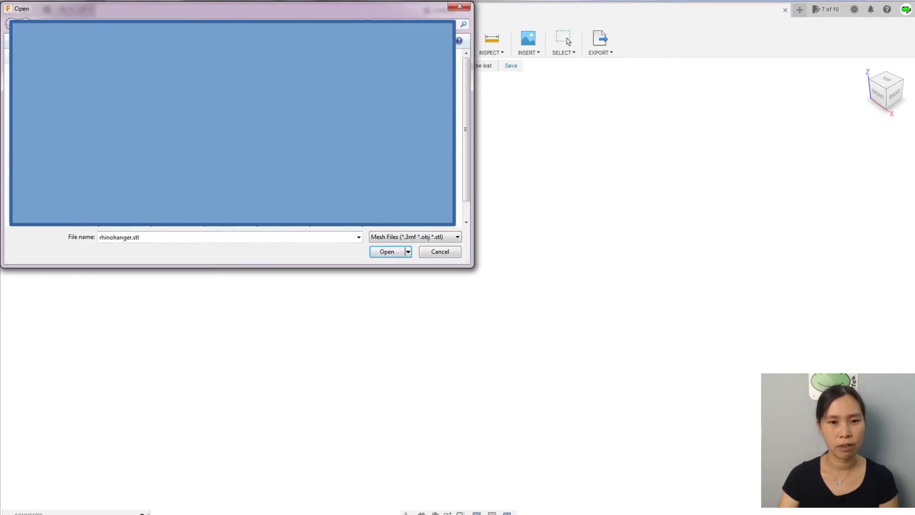
{"action": "left_click", "coordinate": [386, 251]}
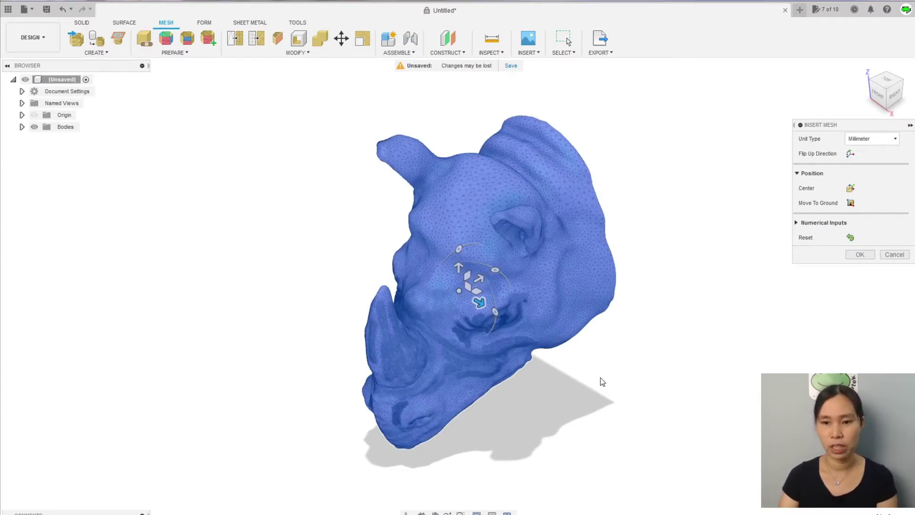
Expand Bodies, confirm the Insert Mesh placement, and select the new rhinohanger body
{"action": "left_click", "coordinate": [22, 127]}
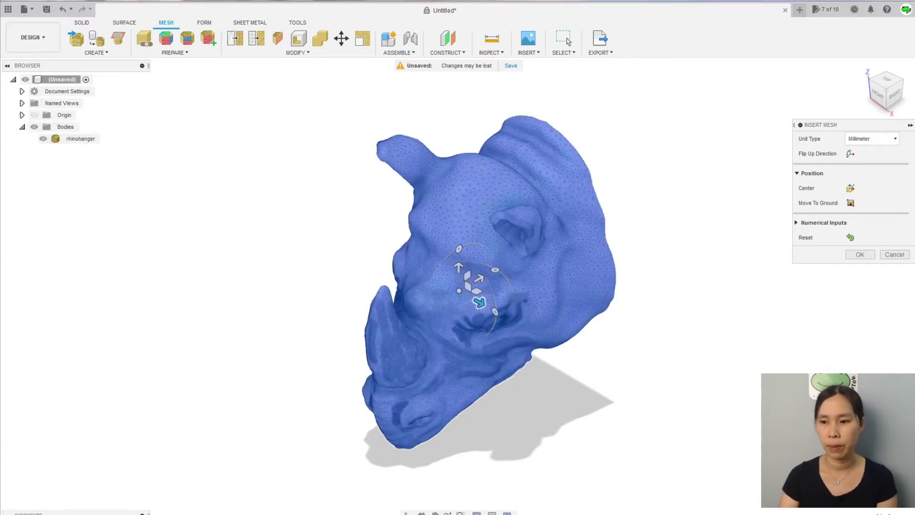
{"action": "left_click", "coordinate": [862, 256]}
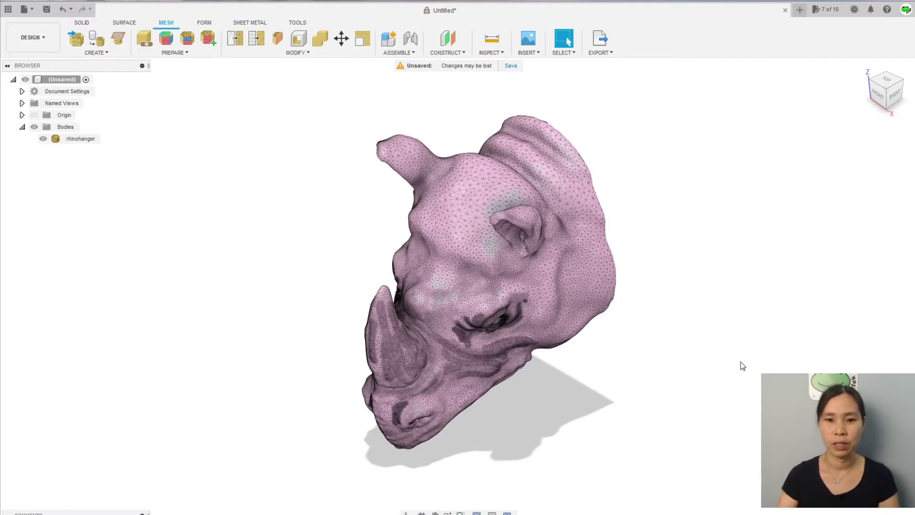
{"action": "left_click", "coordinate": [574, 317]}
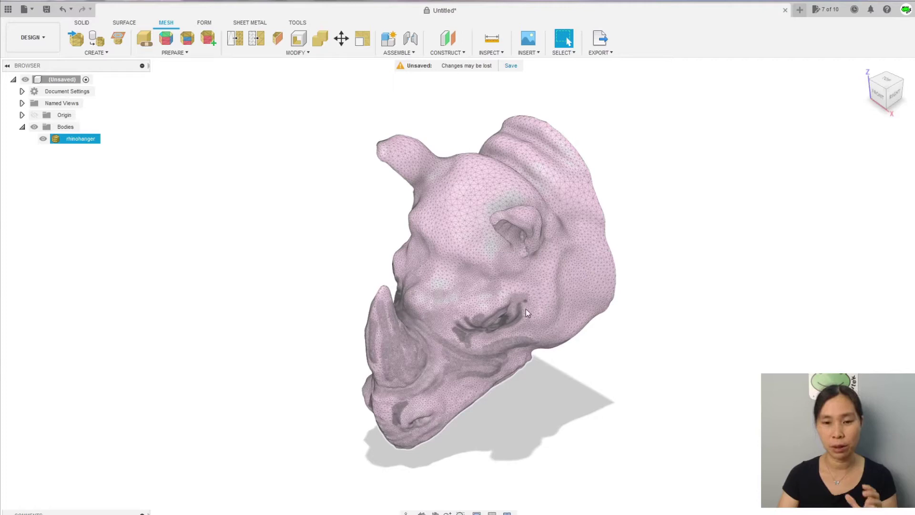
{"action": "right_click", "coordinate": [490, 267]}
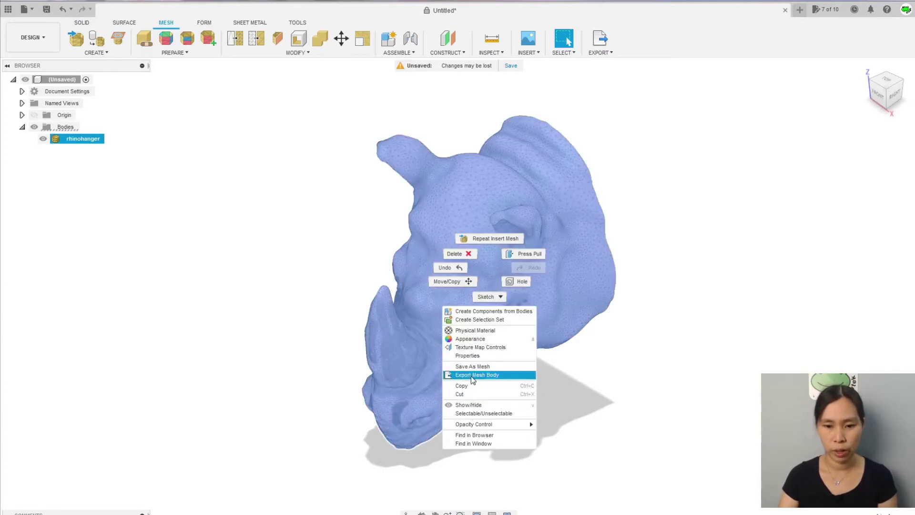
{"action": "left_click", "coordinate": [467, 355]}
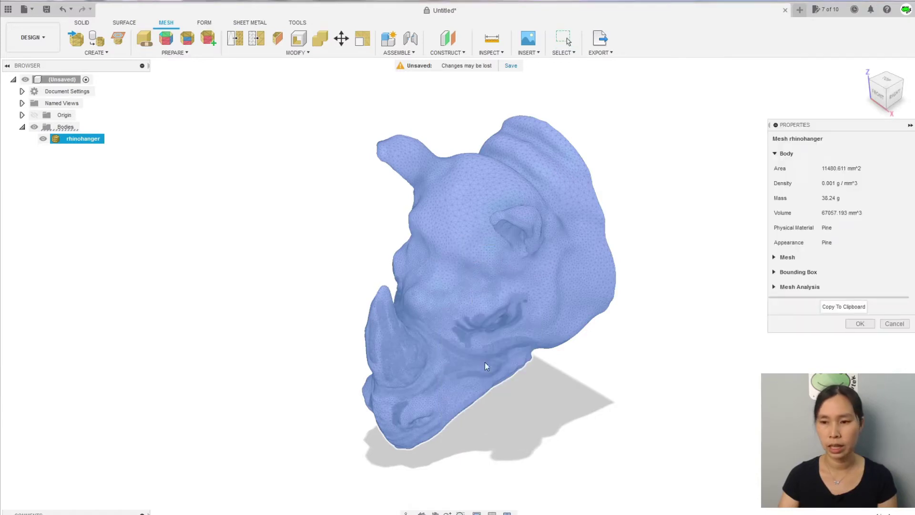
{"action": "left_click", "coordinate": [774, 257]}
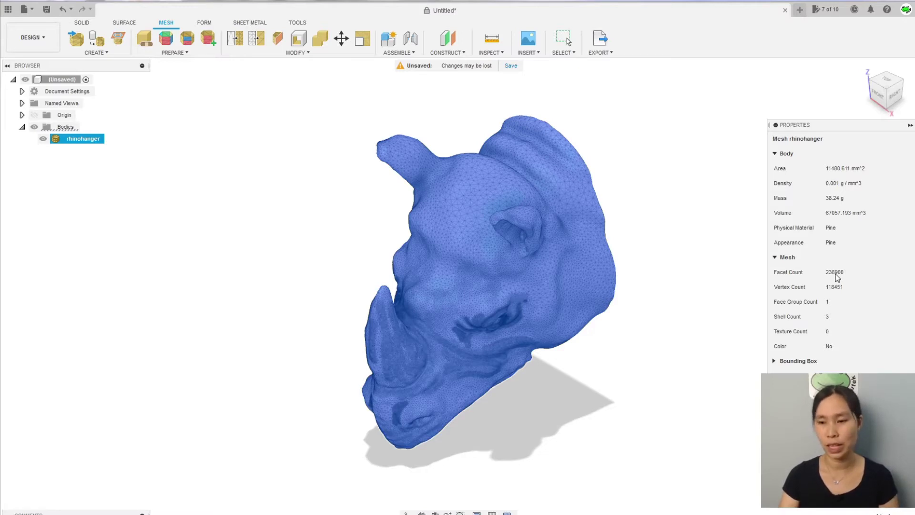
{"action": "left_click", "coordinate": [568, 42]}
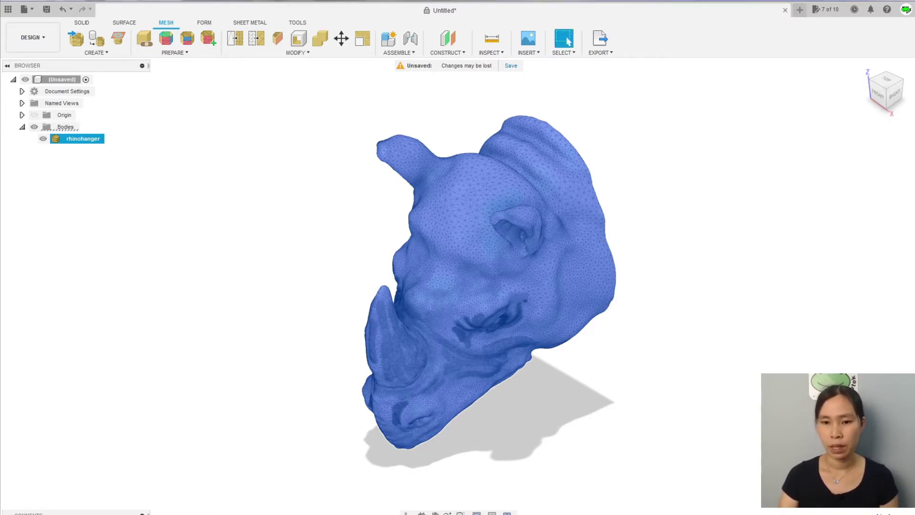
{"action": "left_click", "coordinate": [666, 394]}
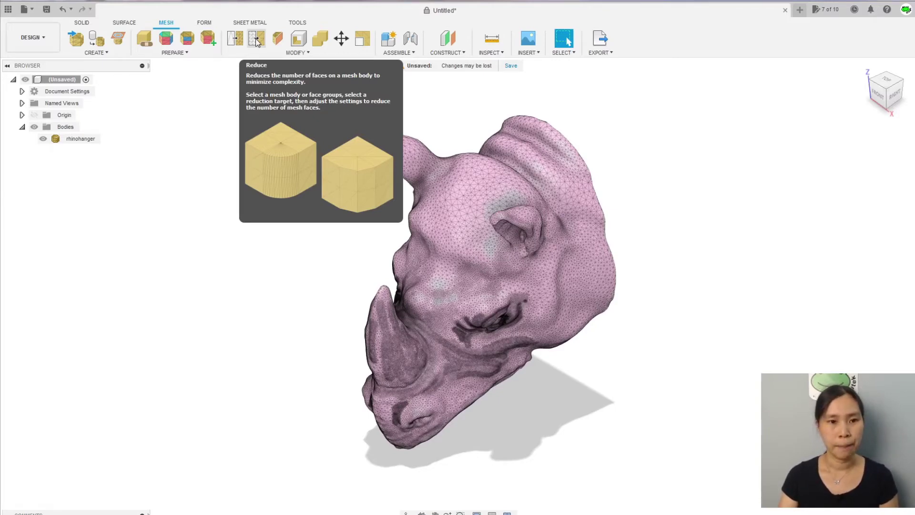
Reduce the rhinohanger mesh by Face Count, lowering it from 59225 to 9990 faces
{"action": "left_click", "coordinate": [91, 139]}
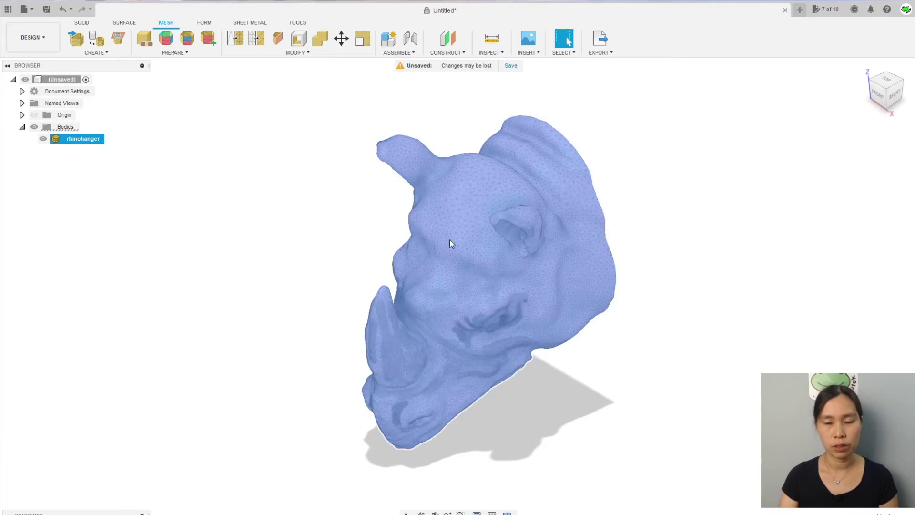
{"action": "left_click", "coordinate": [258, 41]}
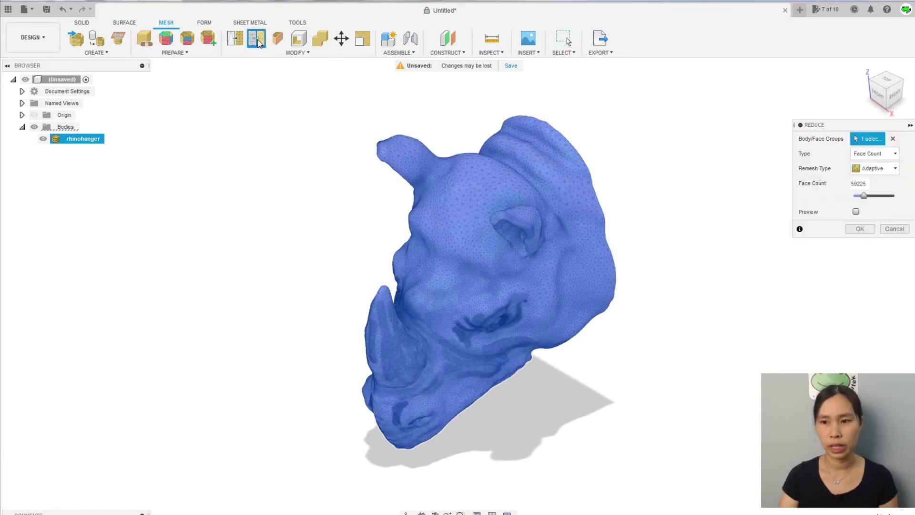
{"action": "left_click", "coordinate": [883, 154]}
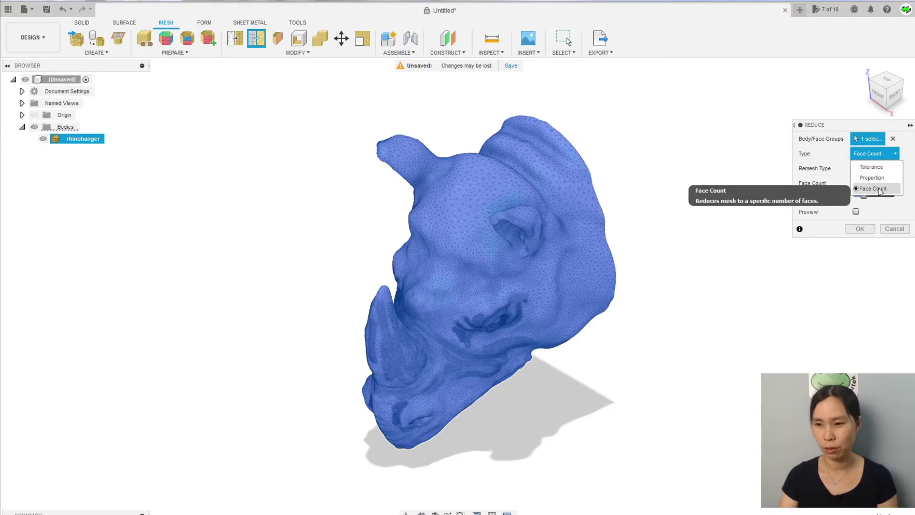
{"action": "left_click", "coordinate": [881, 190]}
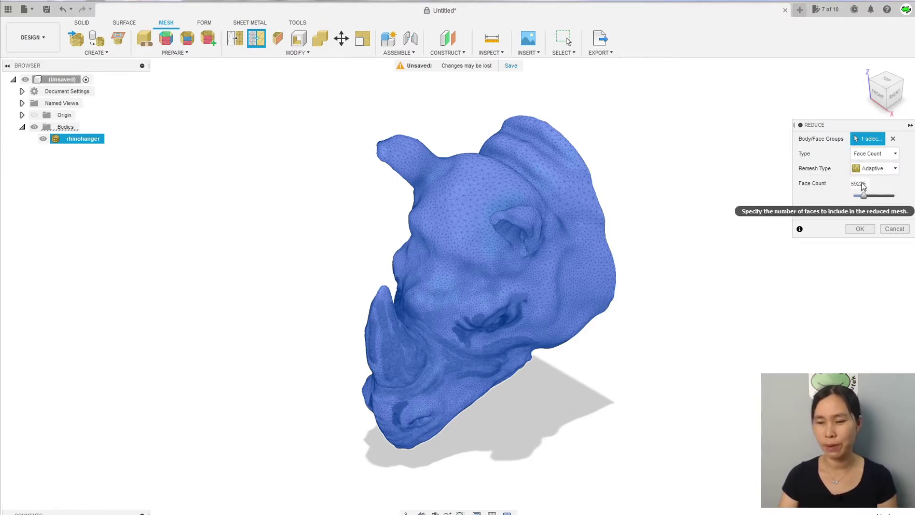
{"action": "double_click", "coordinate": [862, 183]}
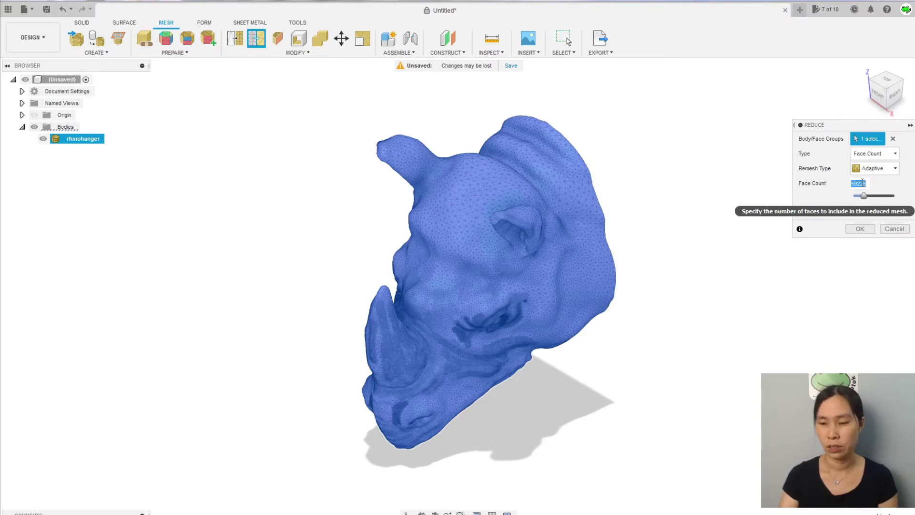
{"action": "type", "text": "9990"}
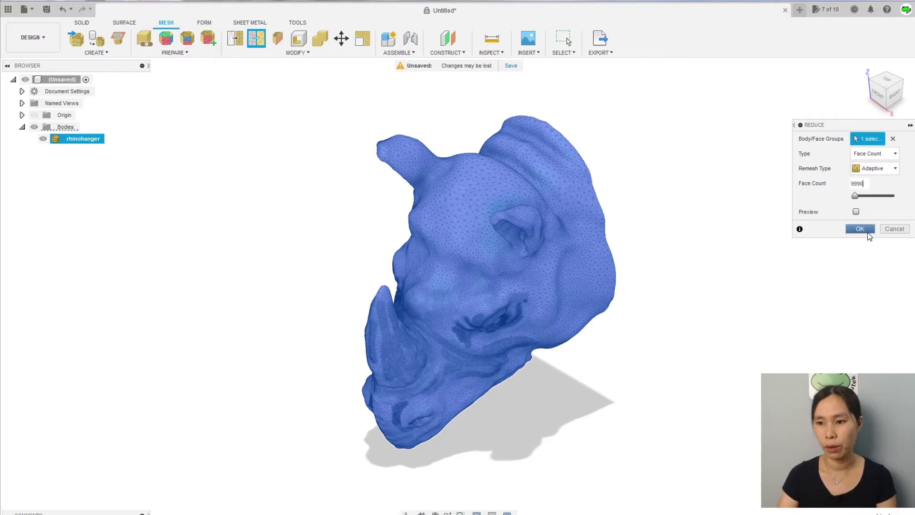
{"action": "left_click", "coordinate": [860, 229]}
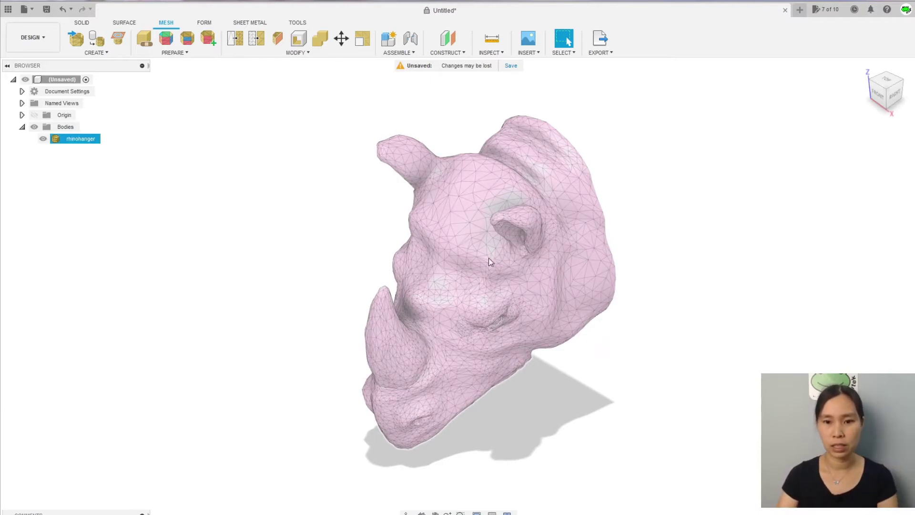
Check rhinohanger's mesh properties (9988 facets, 4995 vertices, 3 shells), then close the panel and deselect
{"action": "right_click", "coordinate": [490, 261]}
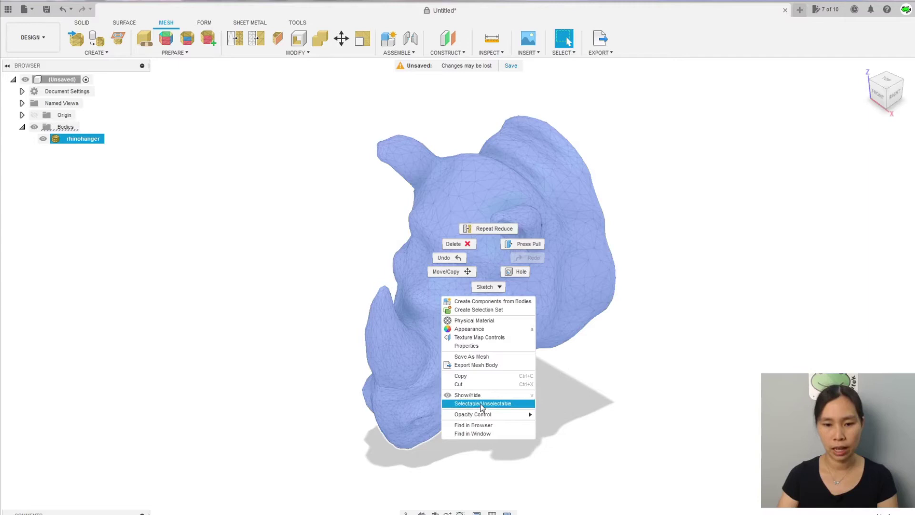
{"action": "left_click", "coordinate": [471, 346]}
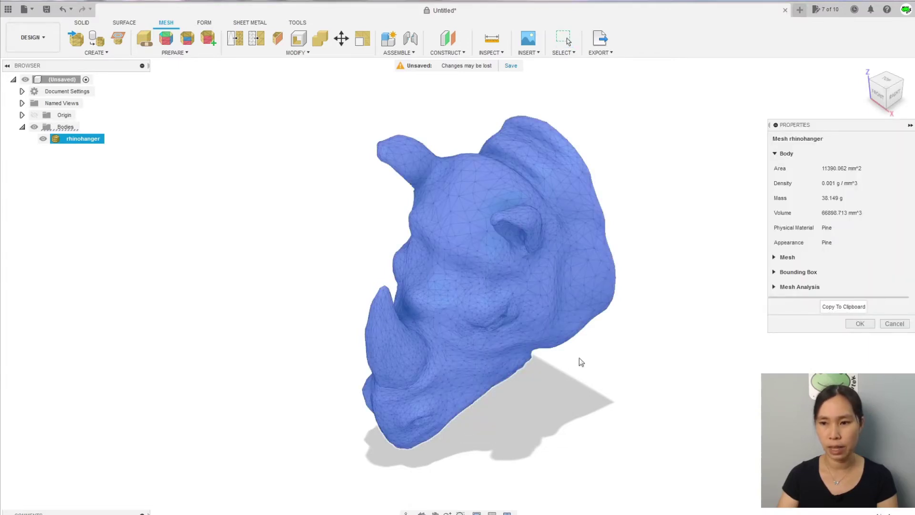
{"action": "left_click", "coordinate": [775, 257]}
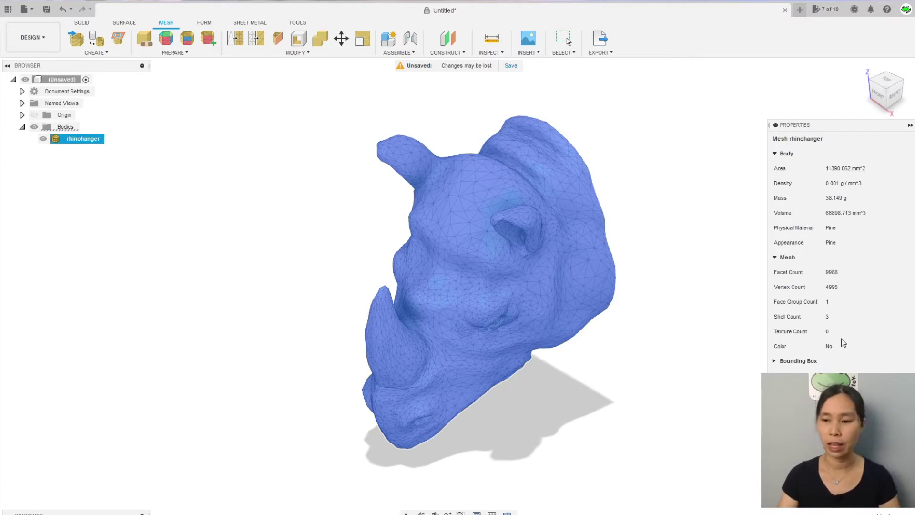
{"action": "left_click", "coordinate": [568, 41]}
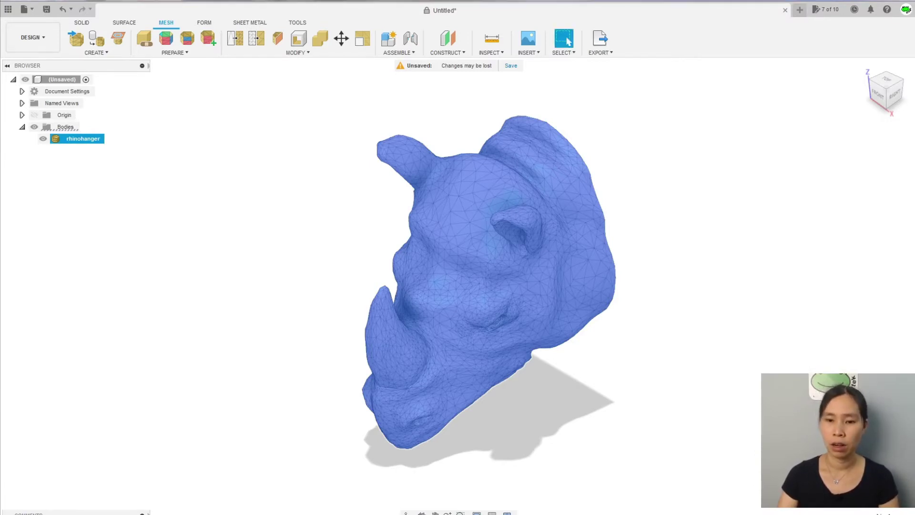
{"action": "left_click", "coordinate": [688, 408]}
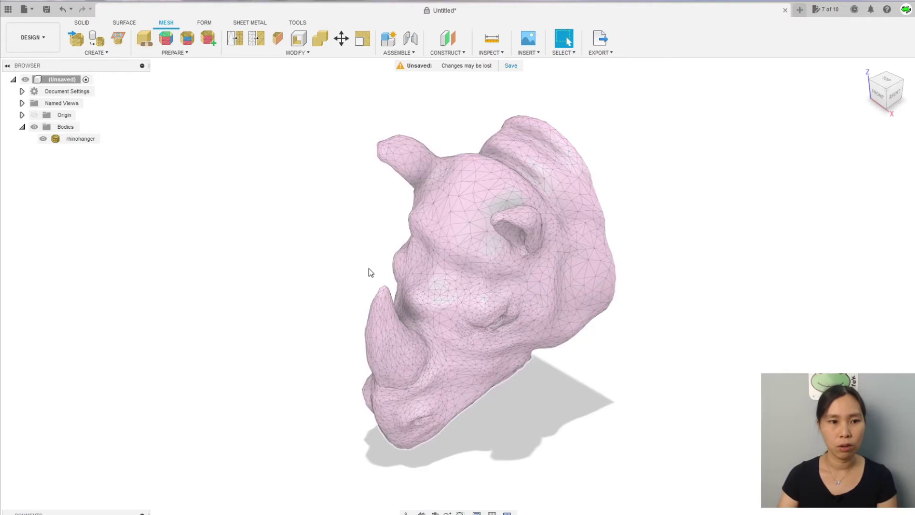
Convert the rhinohanger mesh to a solid body with the Faceted method
{"action": "left_click", "coordinate": [69, 139]}
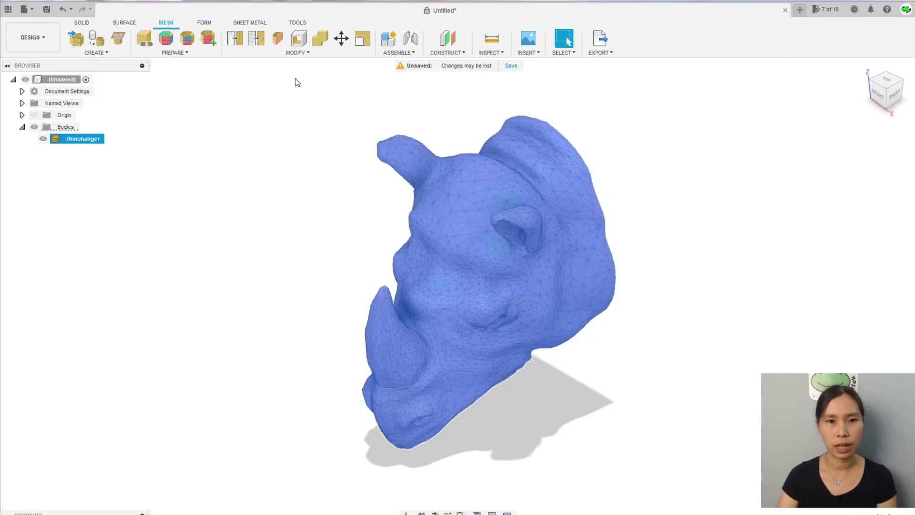
{"action": "left_click", "coordinate": [300, 54]}
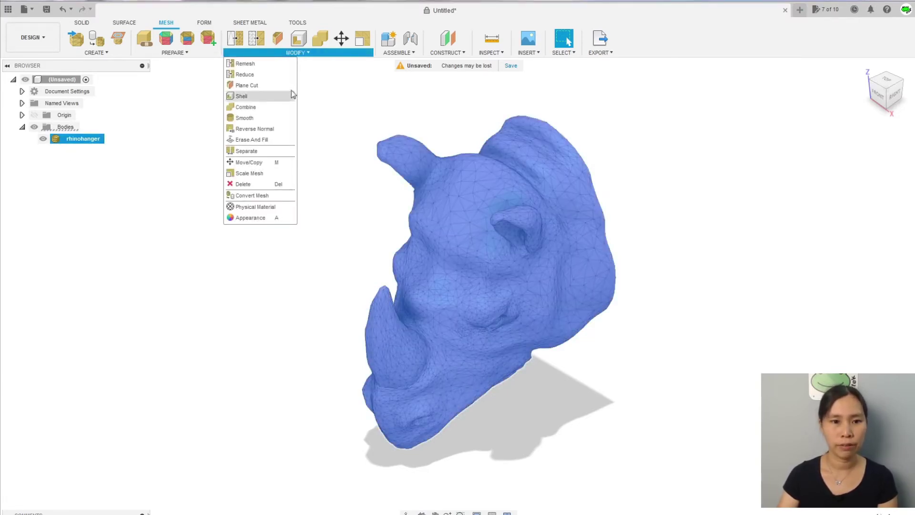
{"action": "left_click", "coordinate": [262, 197]}
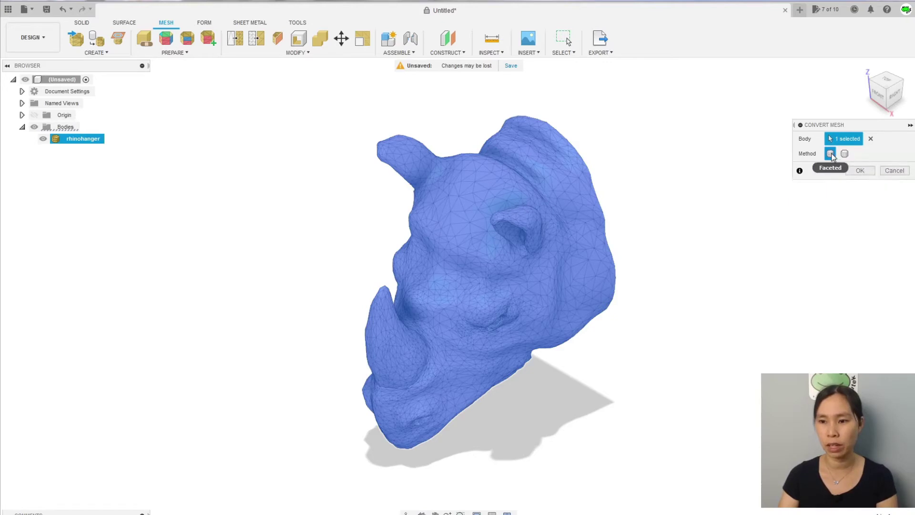
{"action": "left_click", "coordinate": [861, 172]}
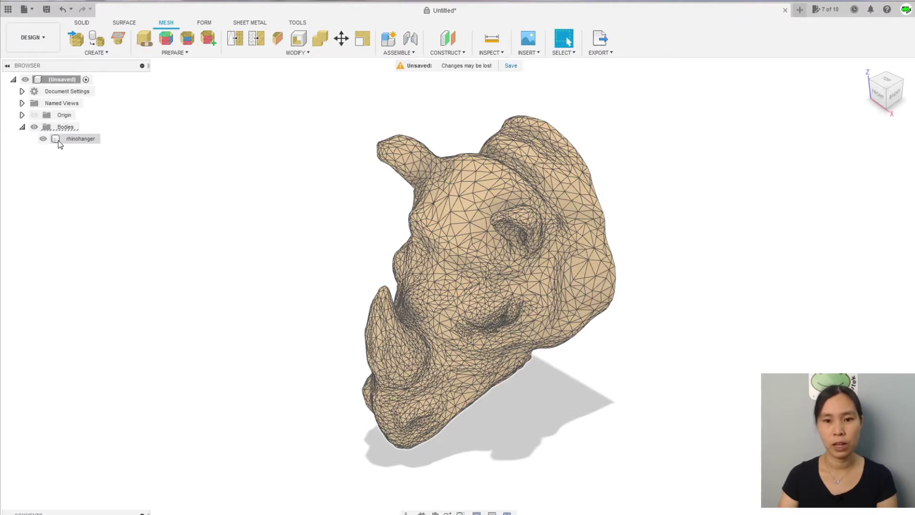
Orbit the rhino head around and snap to the BACK view facing its hanging hole
{"action": "left_click", "coordinate": [478, 253]}
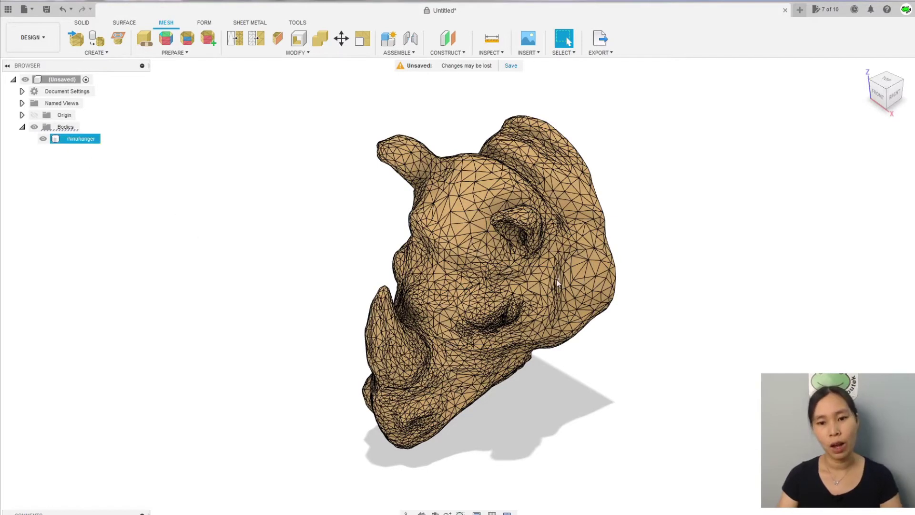
{"action": "left_click", "coordinate": [643, 255]}
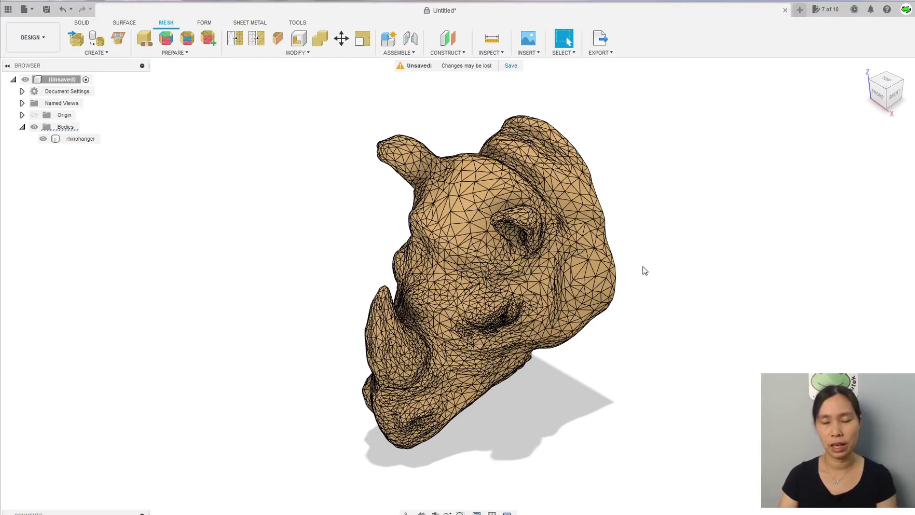
{"action": "key", "text": "F4"}
{"action": "middle_click_drag", "start_coordinate": [642, 272], "coordinate": [510, 258], "text": "shift"}
{"action": "left_click", "coordinate": [506, 255]}
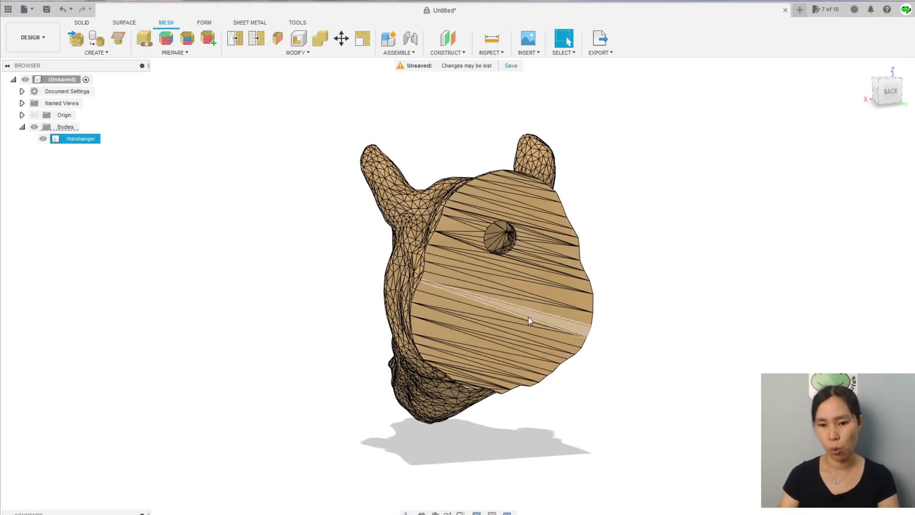
{"action": "left_click", "coordinate": [706, 238]}
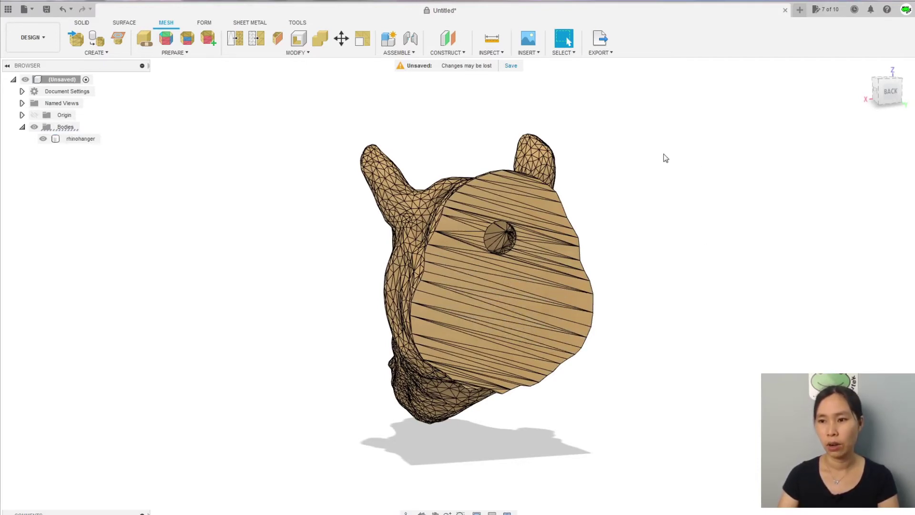
{"action": "left_click", "coordinate": [890, 92]}
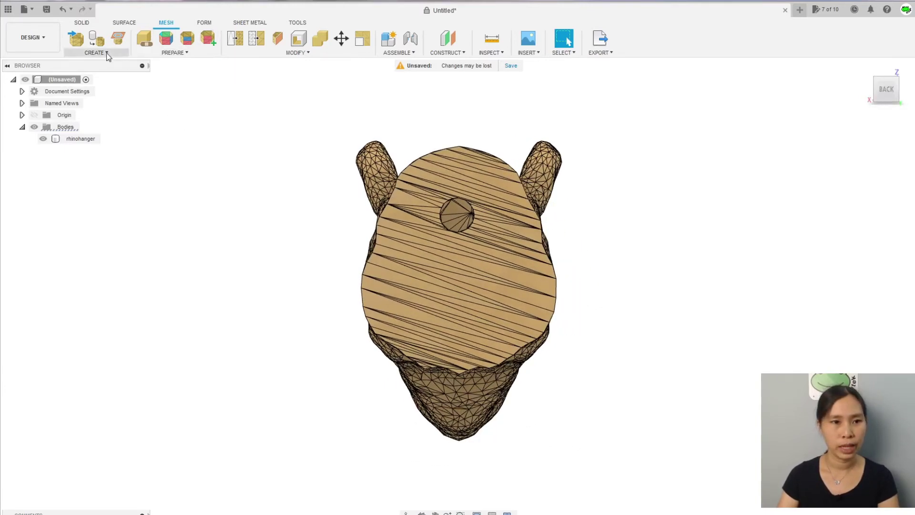
Sketch a center-diameter circle at the origin on the head's back face and finish the sketch
{"action": "left_click", "coordinate": [82, 22]}
{"action": "left_click", "coordinate": [77, 40]}
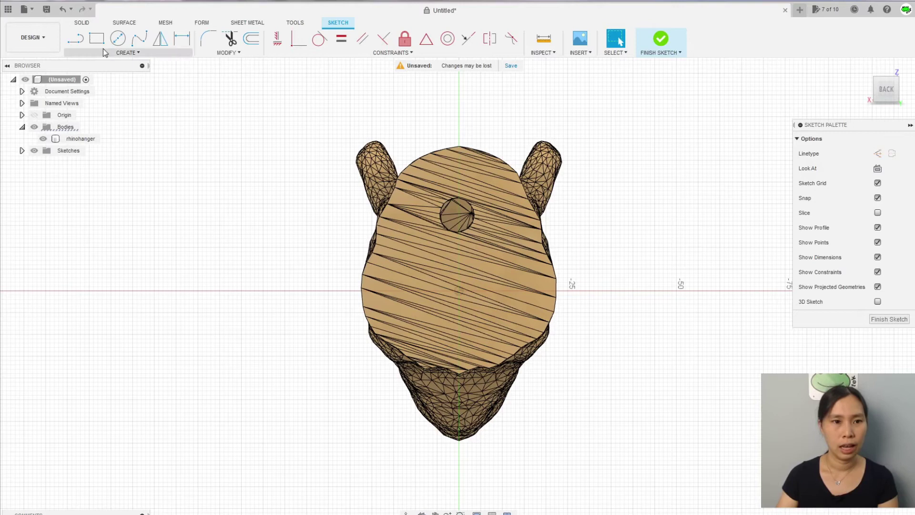
{"action": "left_click", "coordinate": [118, 40]}
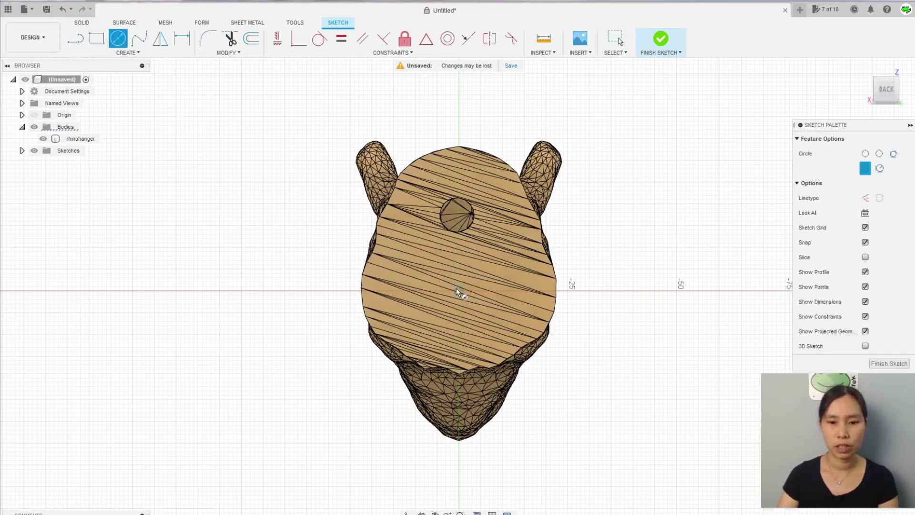
{"action": "left_click", "coordinate": [459, 291]}
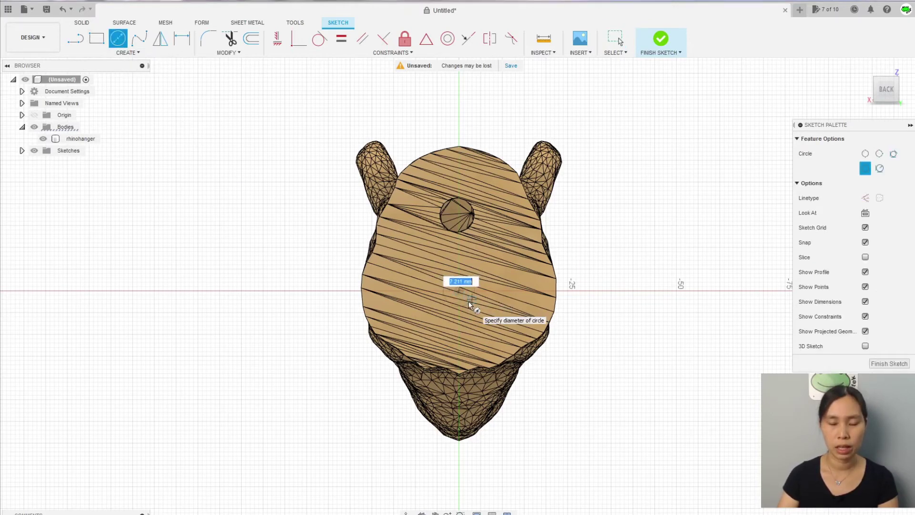
{"action": "key", "text": "Escape"}
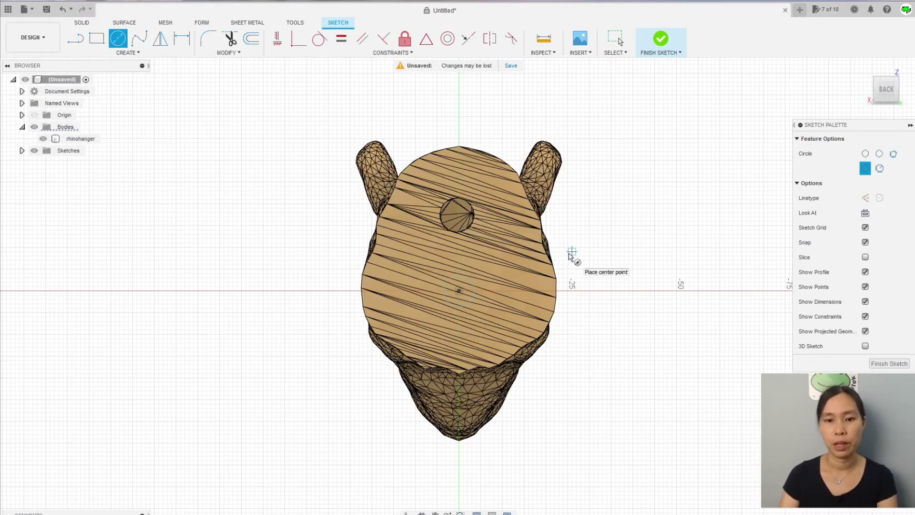
{"action": "left_click", "coordinate": [660, 41]}
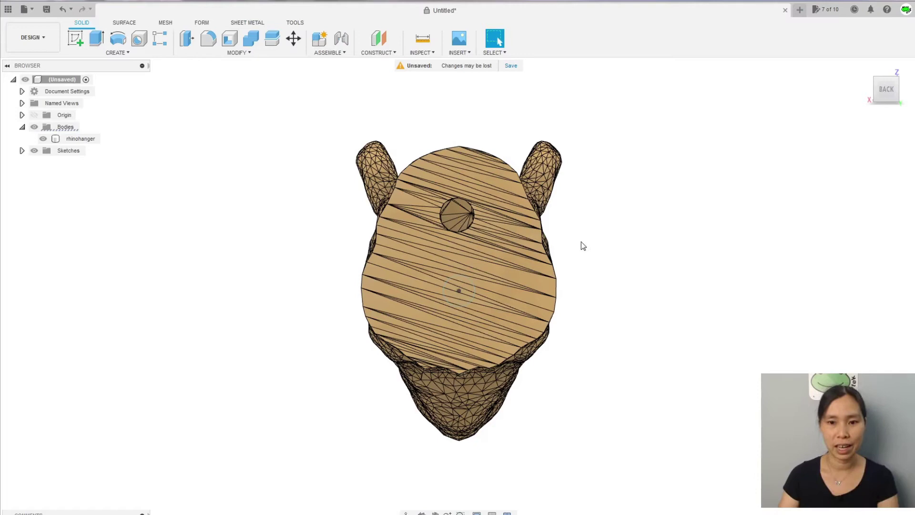
Extrude the circle as a 30 mm deep Cut starting from a 10 mm offset
{"action": "left_click", "coordinate": [97, 41]}
{"action": "left_click", "coordinate": [858, 247]}
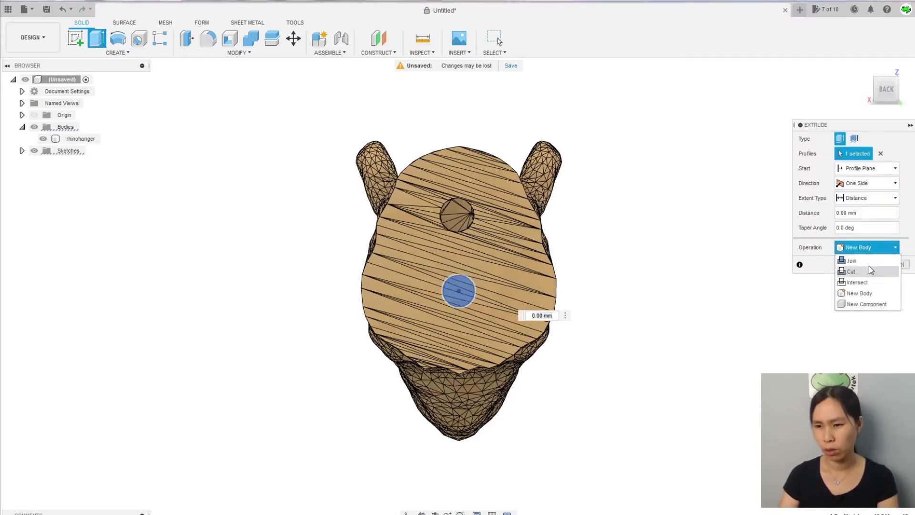
{"action": "left_click", "coordinate": [865, 275]}
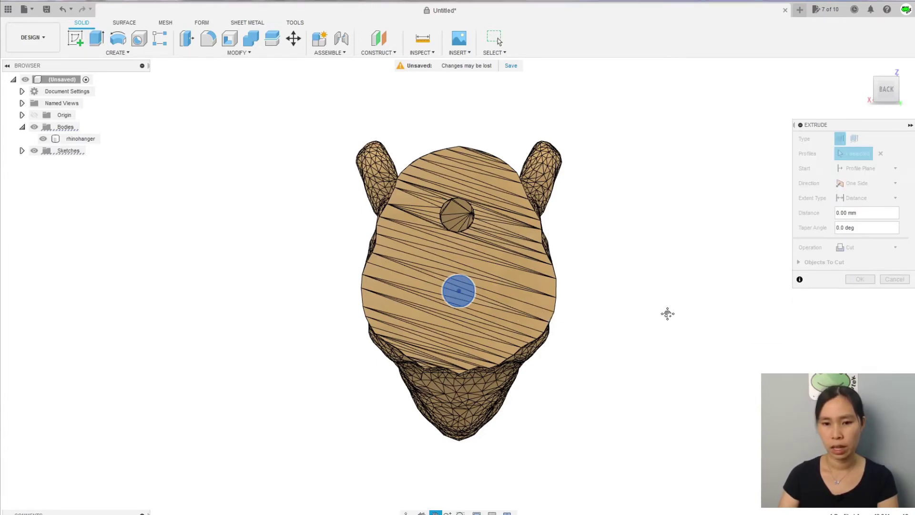
{"action": "mouse_move", "coordinate": [666, 312]}
{"action": "middle_mouse_down"}
{"action": "mouse_move", "coordinate": [703, 330]}
{"action": "mouse_move", "coordinate": [634, 300]}
{"action": "mouse_move", "coordinate": [678, 319]}
{"action": "middle_mouse_up"}
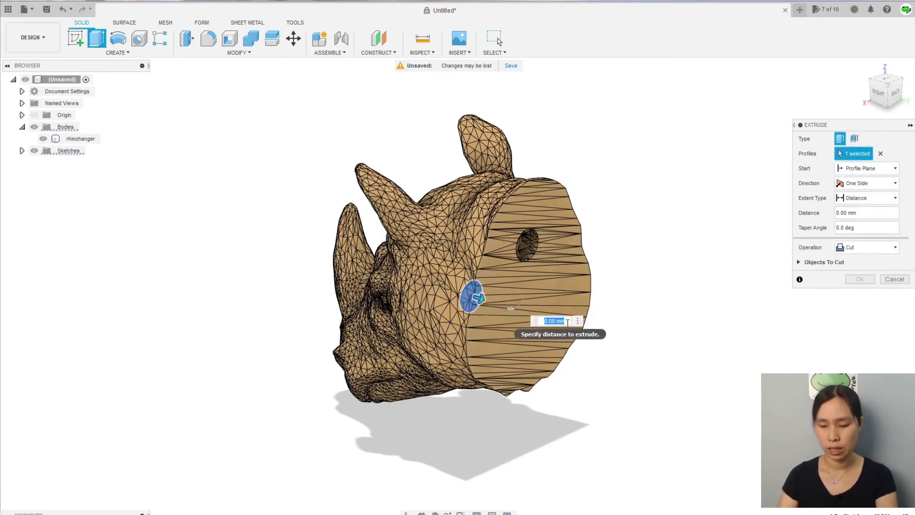
{"action": "type", "text": "30"}
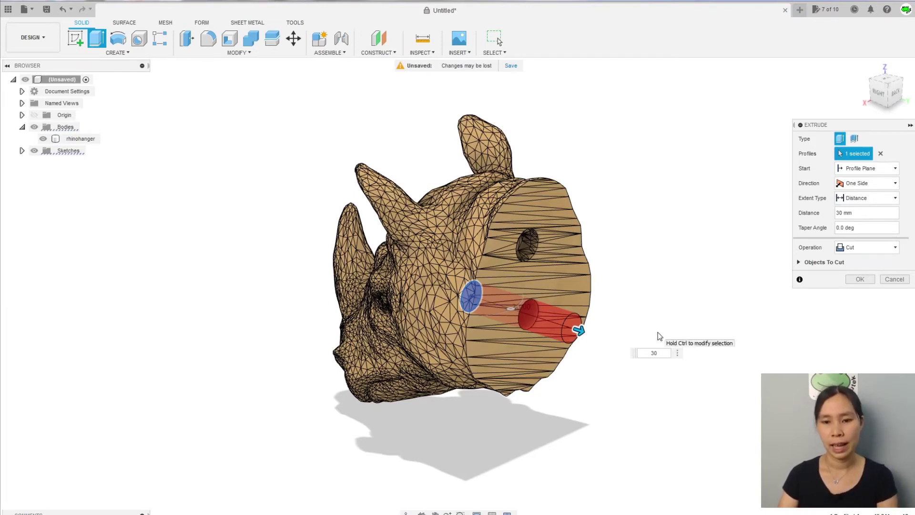
{"action": "middle_click_drag", "start_coordinate": [658, 333], "coordinate": [635, 299]}
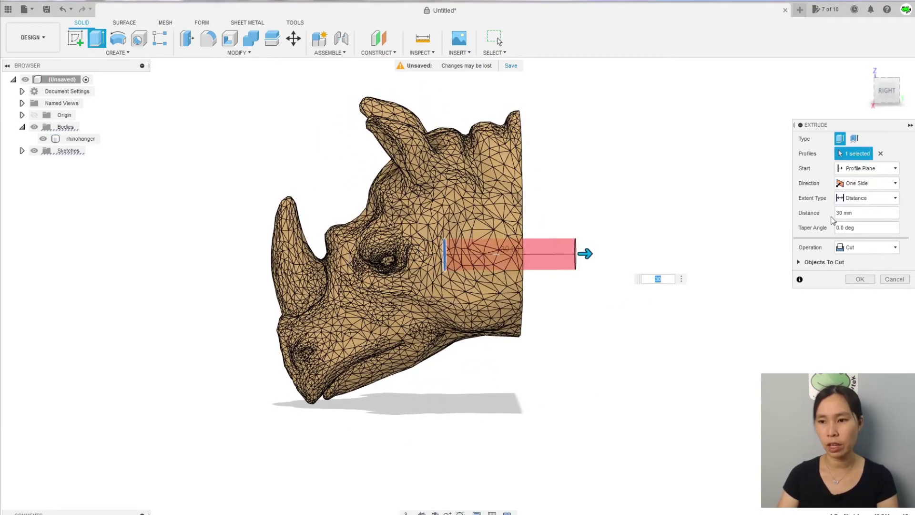
{"action": "left_click", "coordinate": [863, 168]}
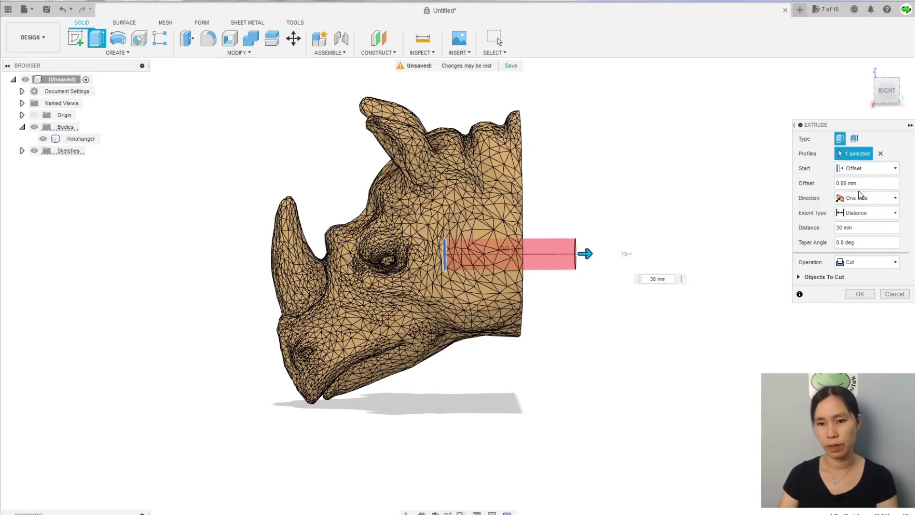
{"action": "left_click", "coordinate": [861, 183]}
{"action": "left_click_drag", "start_coordinate": [860, 183], "coordinate": [837, 183]}
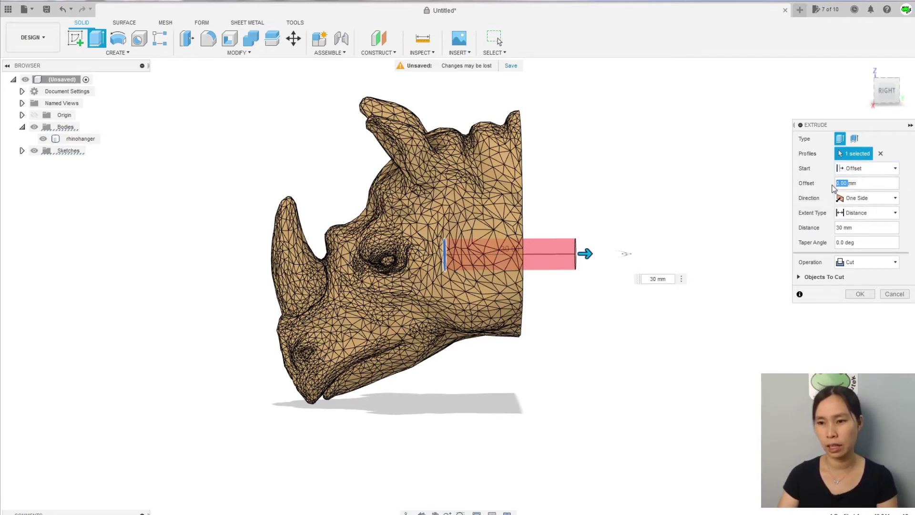
{"action": "type", "text": "10mm"}
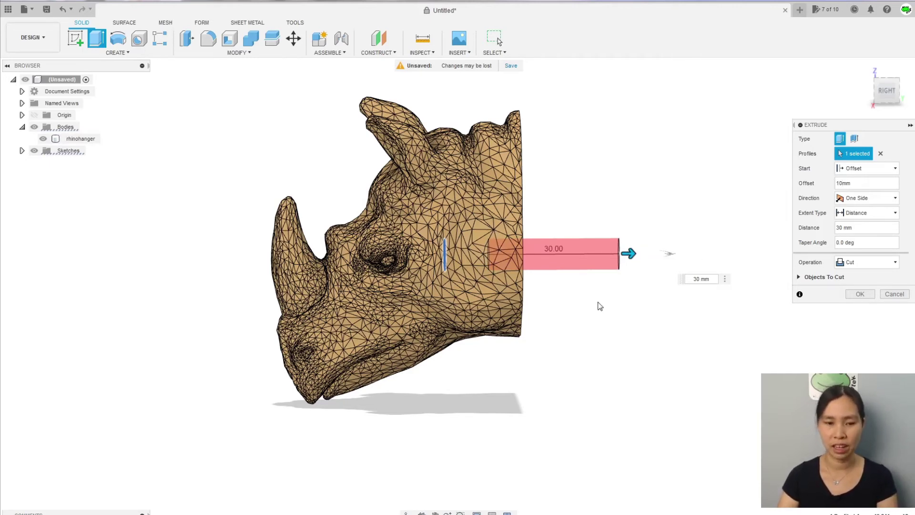
{"action": "middle_click_drag", "start_coordinate": [696, 342], "coordinate": [617, 337]}
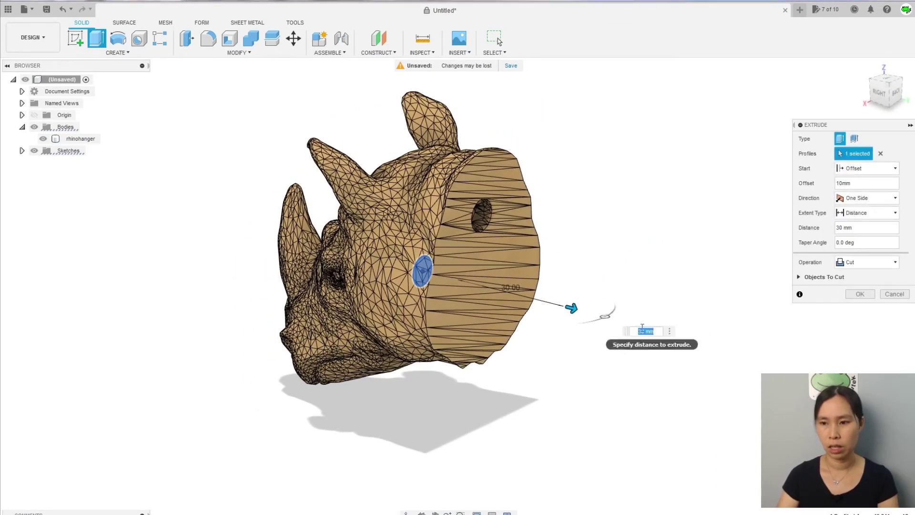
{"action": "key", "text": "Return"}
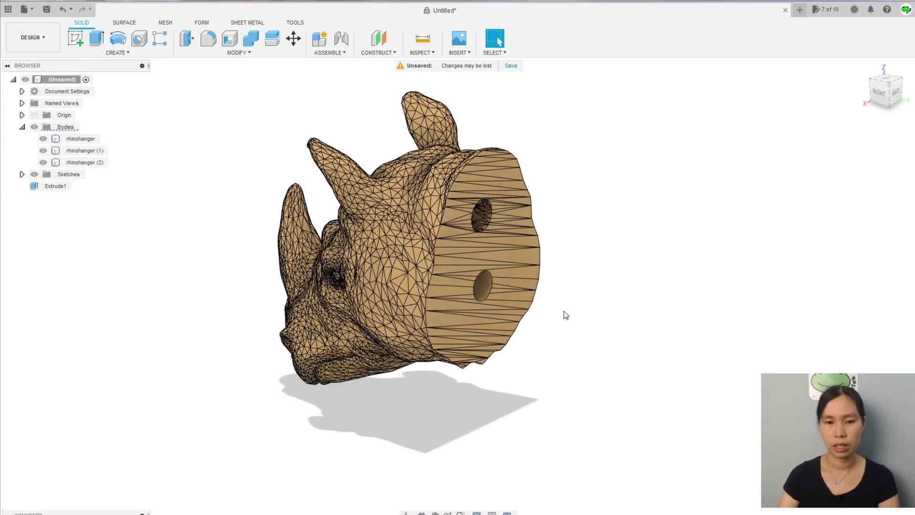
Save the design under the name 'rhino'
{"action": "middle_click_drag", "start_coordinate": [543, 370], "coordinate": [576, 340]}
{"action": "scroll", "coordinate": [583, 352], "scroll_direction": "down", "scroll_amount": 2}
{"action": "scroll", "coordinate": [476, 267], "scroll_direction": "up", "scroll_amount": 3}
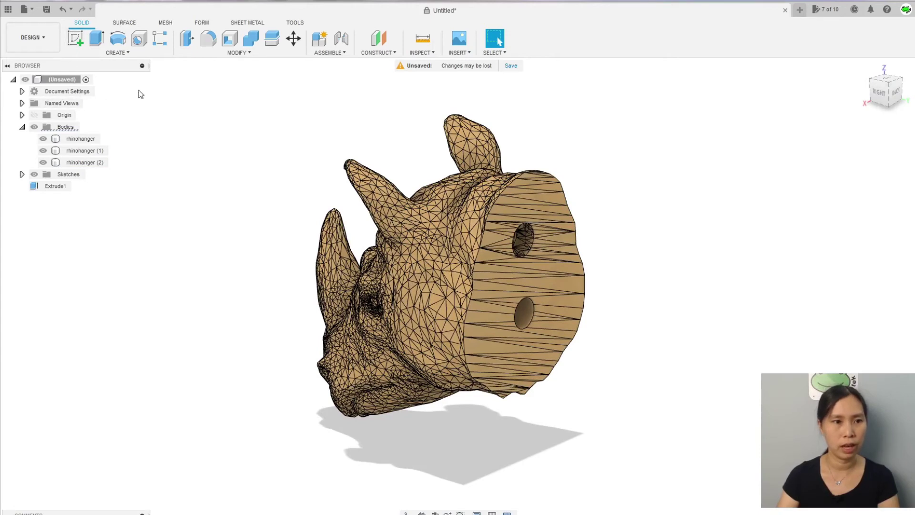
{"action": "left_click", "coordinate": [47, 9]}
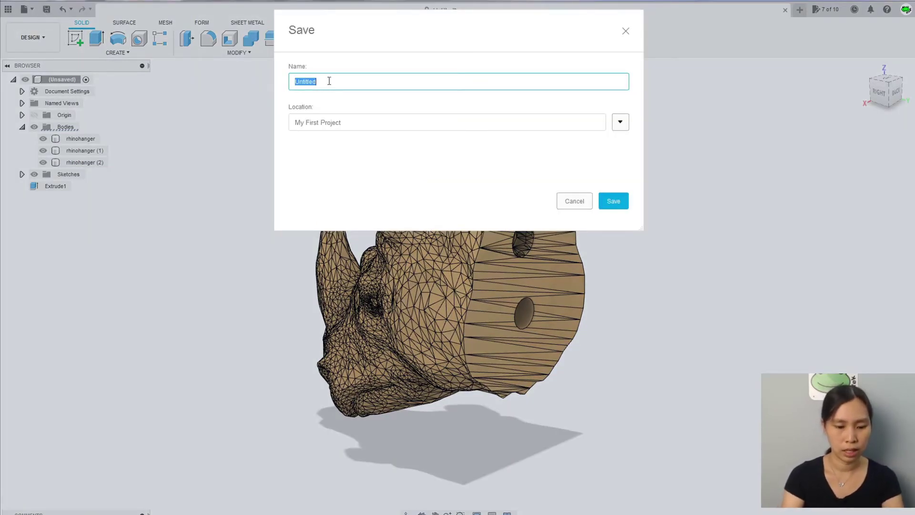
{"action": "type", "text": "rhin"}
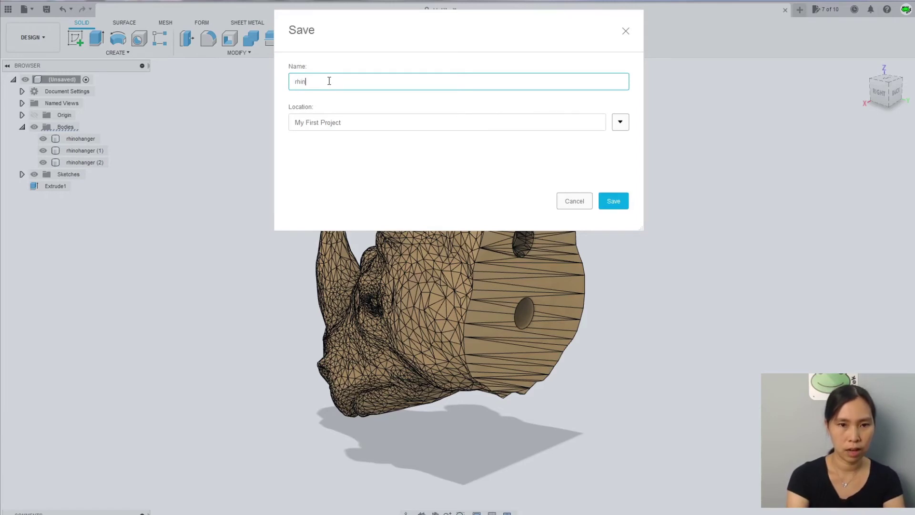
{"action": "type", "text": "o"}
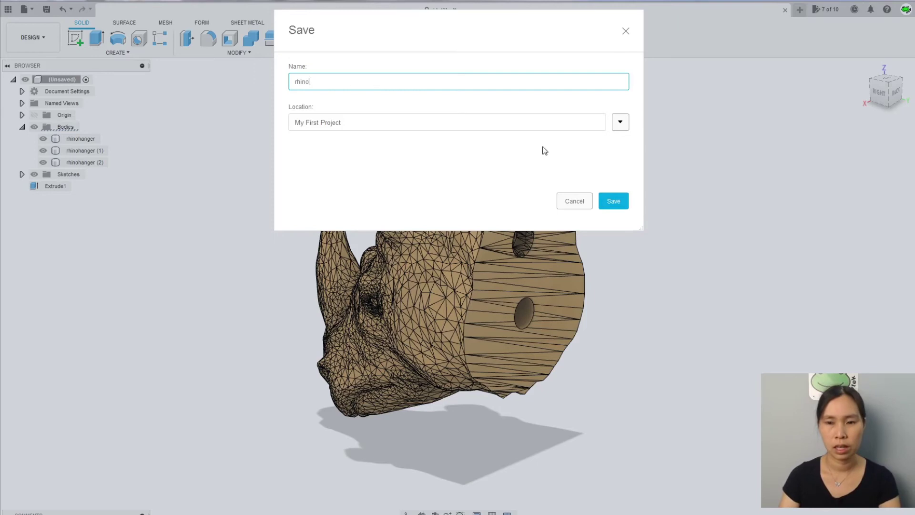
{"action": "left_click", "coordinate": [614, 201]}
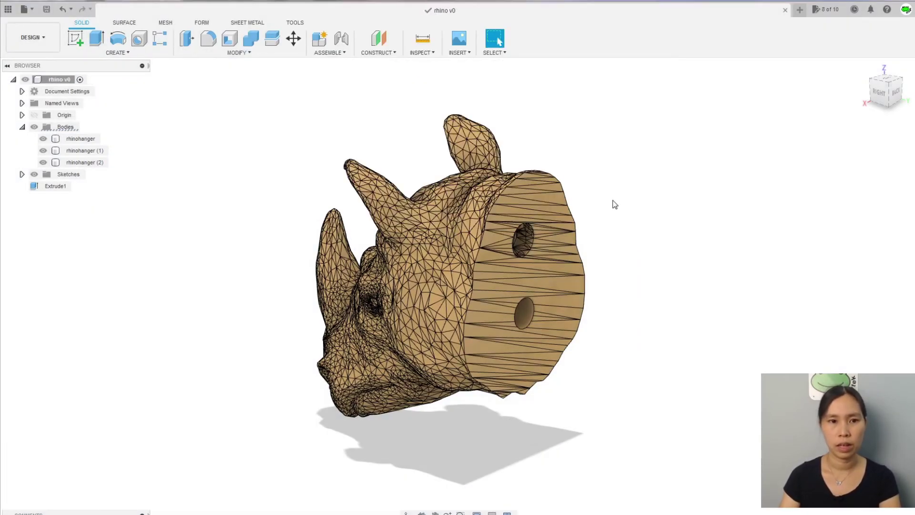
Export the rhino head design as an STL file, trimming the version suffix from its name
{"action": "left_click", "coordinate": [28, 11]}
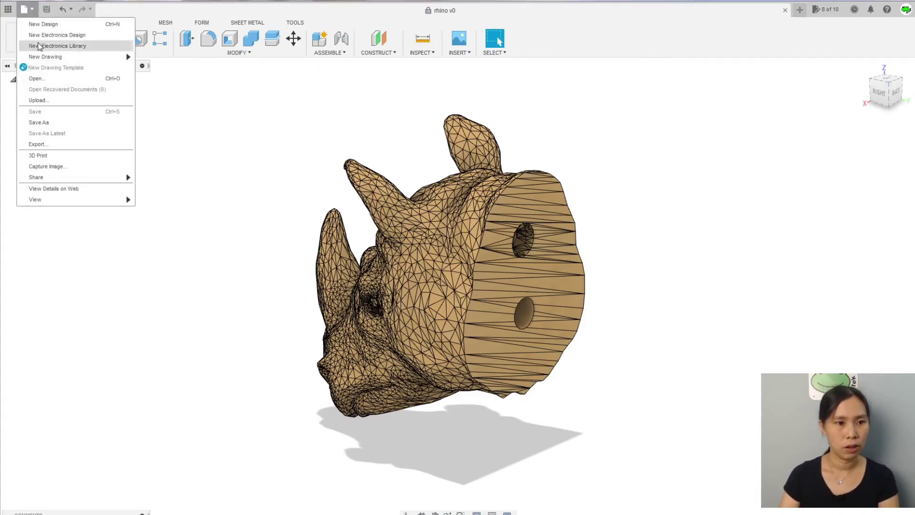
{"action": "left_click", "coordinate": [38, 144]}
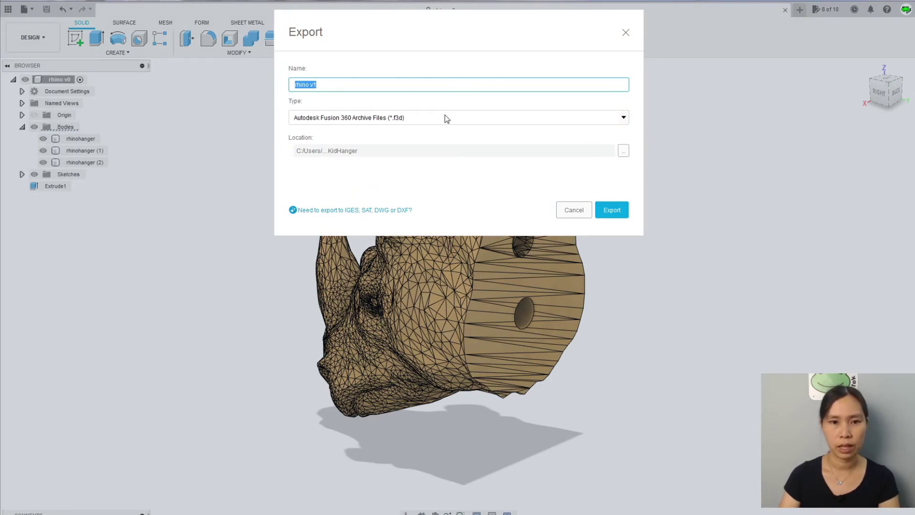
{"action": "left_click", "coordinate": [604, 120]}
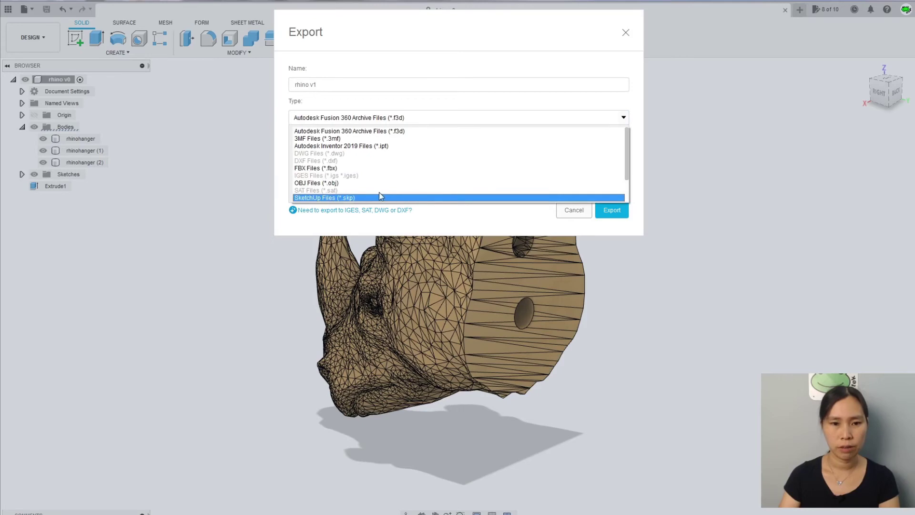
{"action": "scroll", "coordinate": [380, 196], "scroll_direction": "down", "scroll_amount": 2}
{"action": "left_click", "coordinate": [343, 197]}
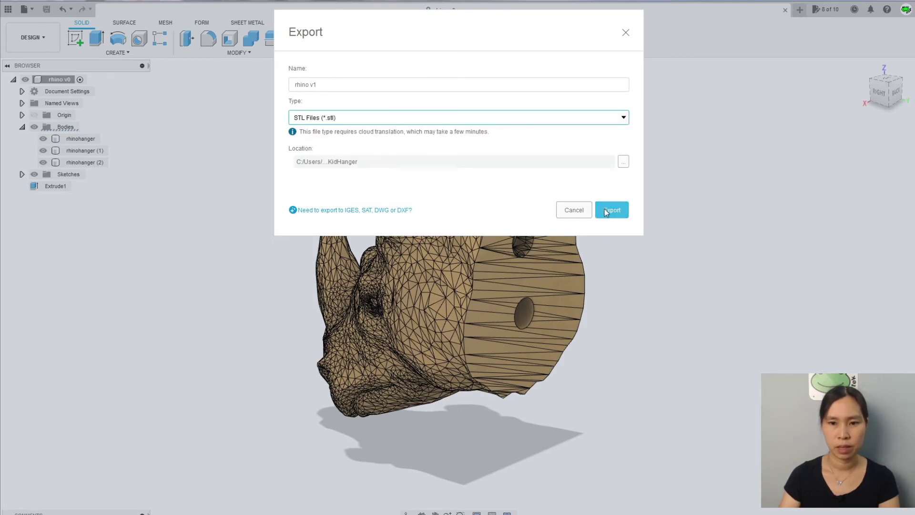
{"action": "left_click", "coordinate": [320, 86]}
{"action": "key", "text": "BackSpace"}
{"action": "key", "text": "BackSpace"}
{"action": "key", "text": "BackSpace"}
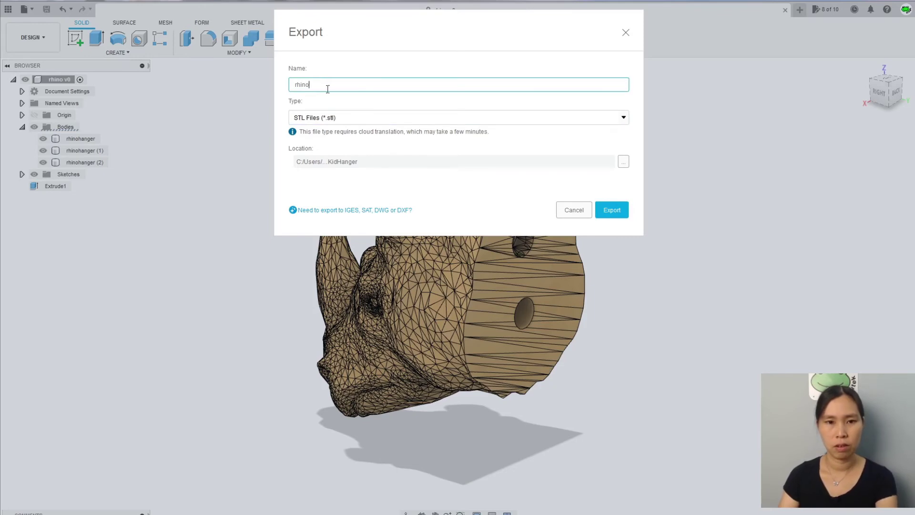
{"action": "left_click", "coordinate": [607, 210]}
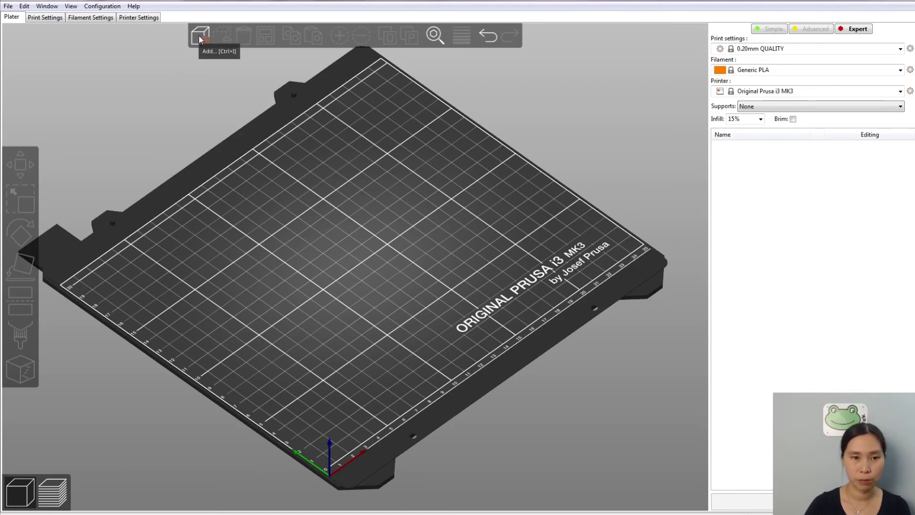
Load rhino v1.stl onto the bed and lay it on its flat cut back
{"action": "left_click", "coordinate": [200, 38]}
{"action": "type", "text": "rhino v1.stl"}
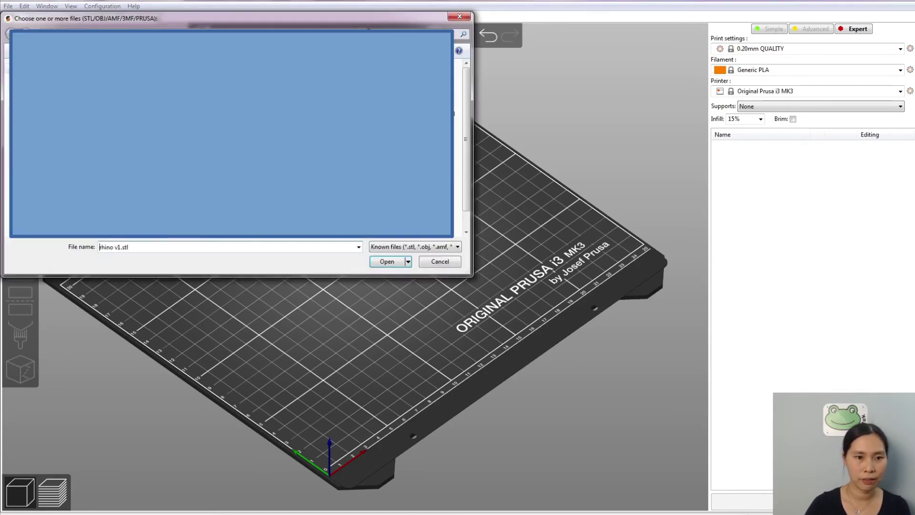
{"action": "left_click", "coordinate": [386, 262]}
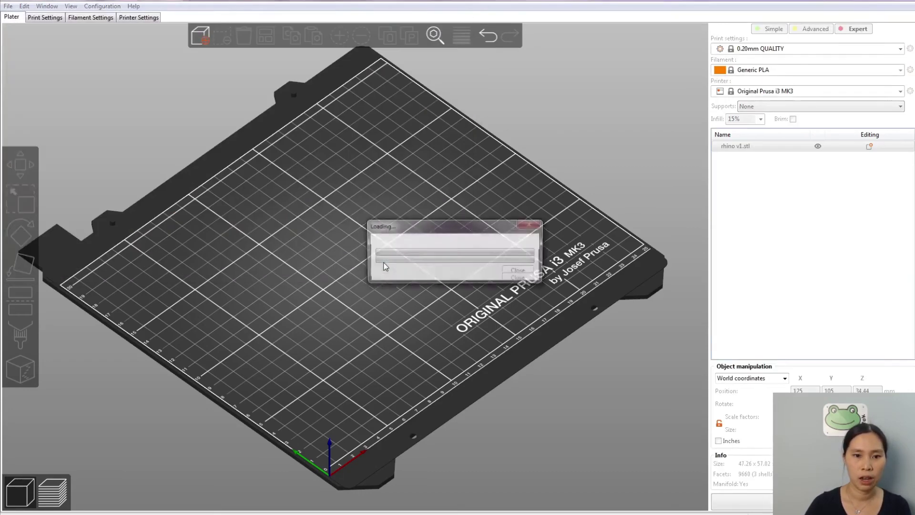
{"action": "left_click_drag", "start_coordinate": [317, 333], "coordinate": [370, 224]}
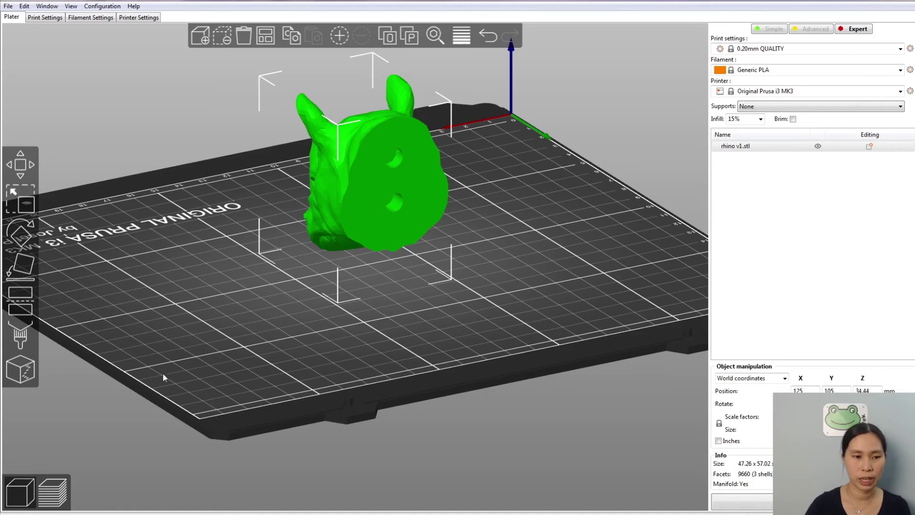
{"action": "left_click", "coordinate": [26, 272]}
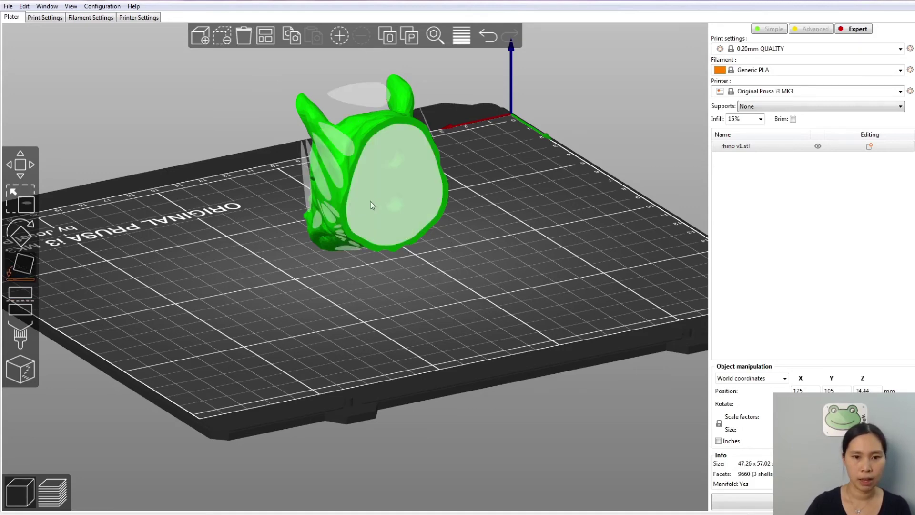
{"action": "left_click", "coordinate": [372, 205]}
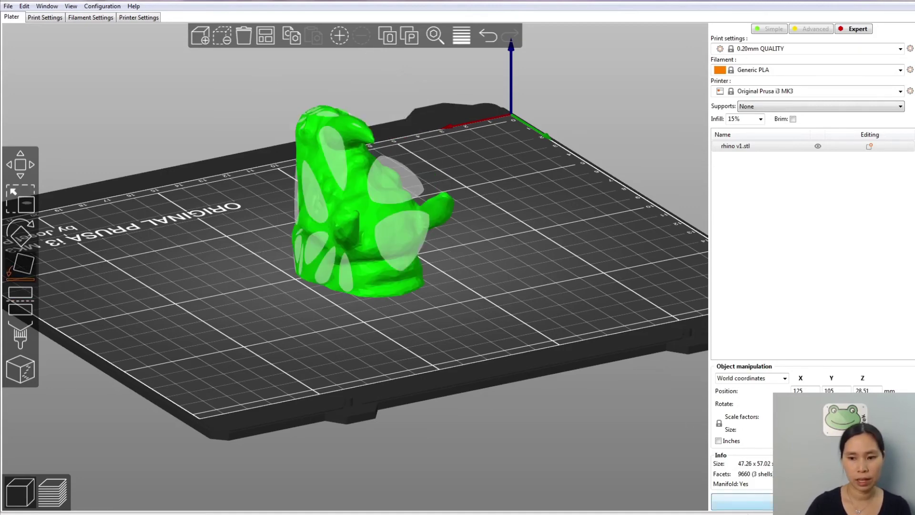
Slice the model, preview the layers up to 17 mm, then return to the 3D view
{"action": "key", "text": "Tab"}
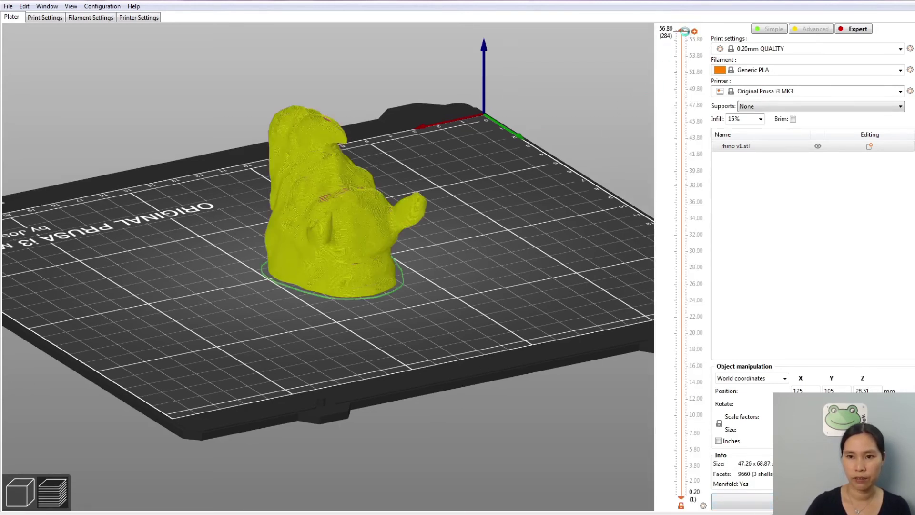
{"action": "left_click_drag", "start_coordinate": [685, 36], "coordinate": [627, 467]}
{"action": "scroll", "coordinate": [339, 244], "scroll_direction": "up", "scroll_amount": 3}
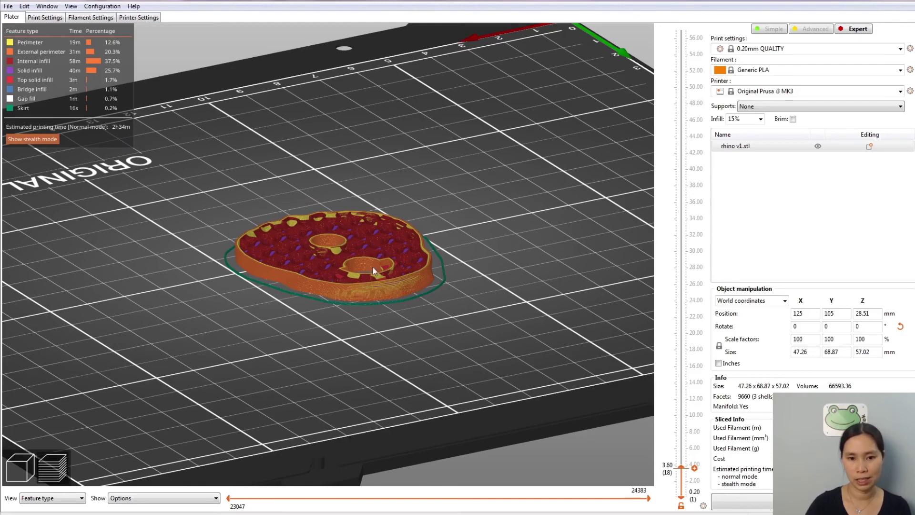
{"action": "left_click", "coordinate": [24, 461]}
{"action": "left_click_drag", "start_coordinate": [313, 383], "coordinate": [399, 378]}
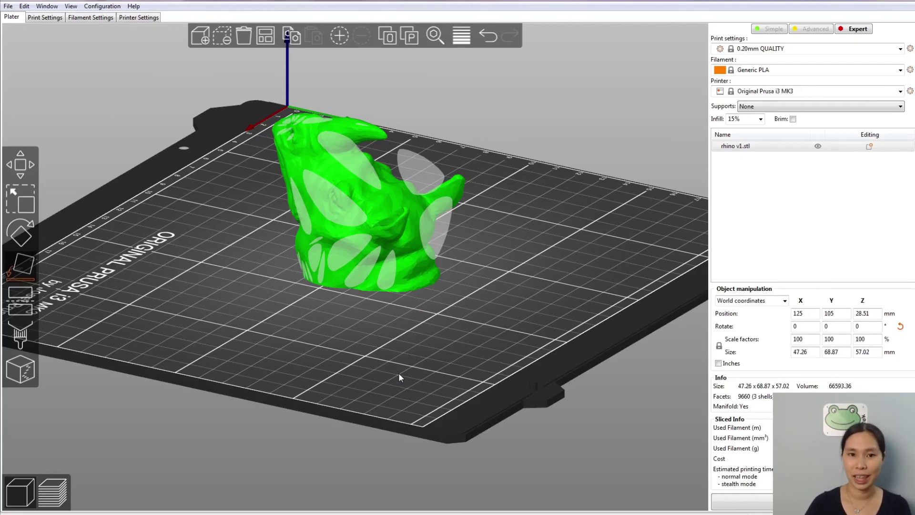
{"action": "scroll", "coordinate": [362, 215], "scroll_direction": "up", "scroll_amount": 3}
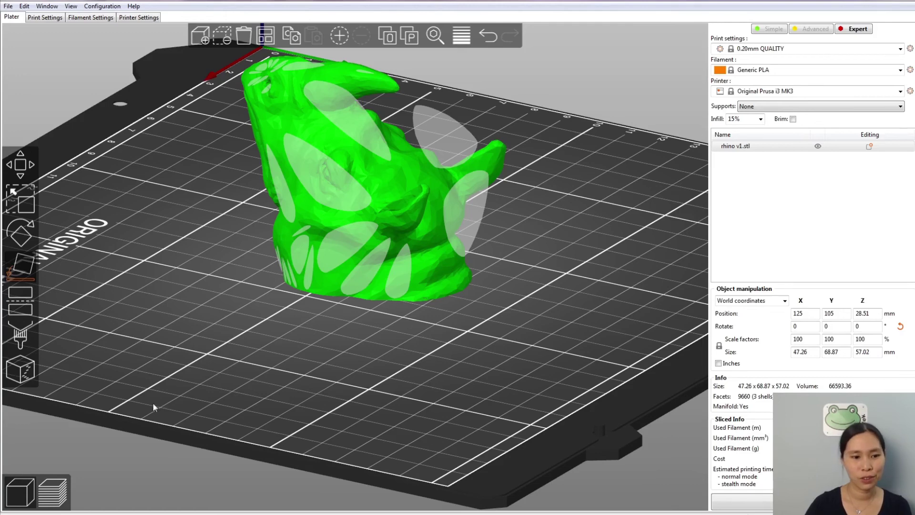
{"action": "left_click", "coordinate": [261, 327]}
{"action": "left_click_drag", "start_coordinate": [402, 384], "coordinate": [411, 394]}
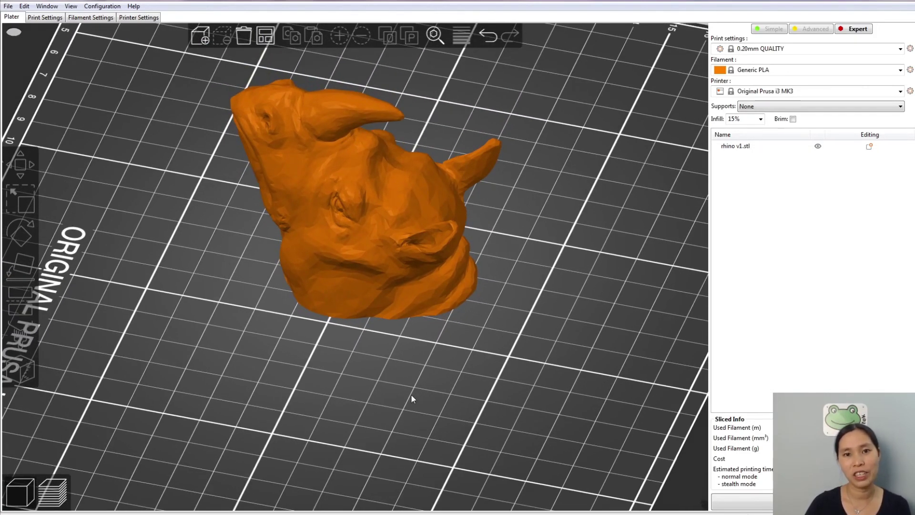